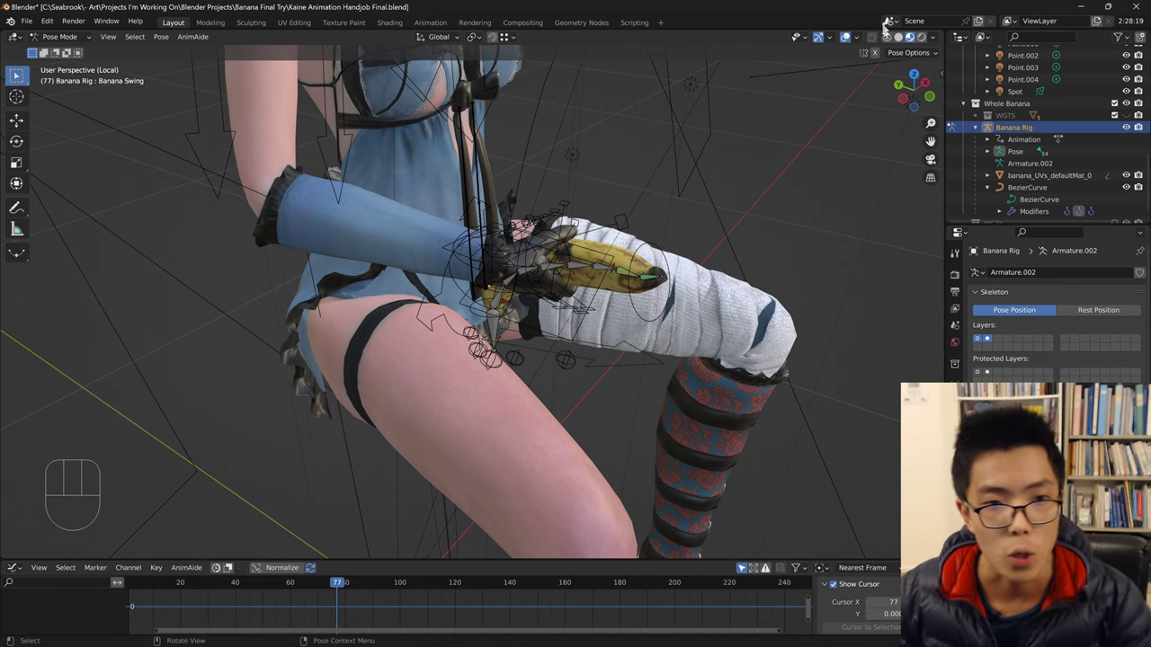
Switch to rendered preview, rewind to frame 0 and play the banana swing animation once.
{"action": "left_click", "coordinate": [807, 289]}
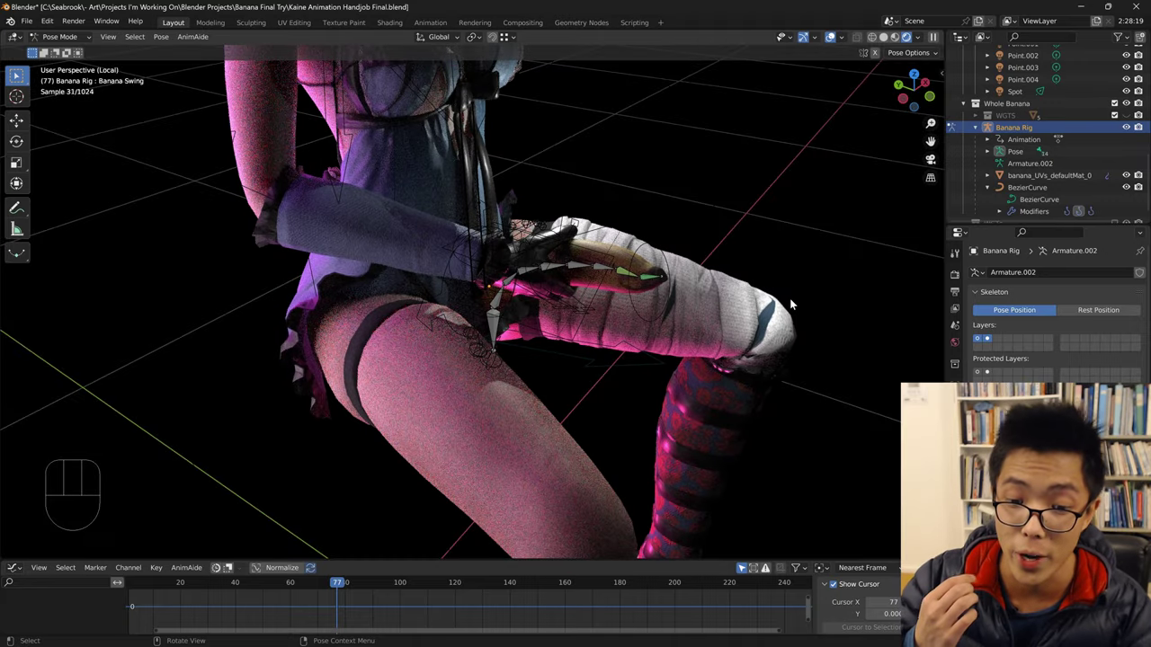
{"action": "middle_click_drag", "start_coordinate": [691, 151], "coordinate": [618, 319]}
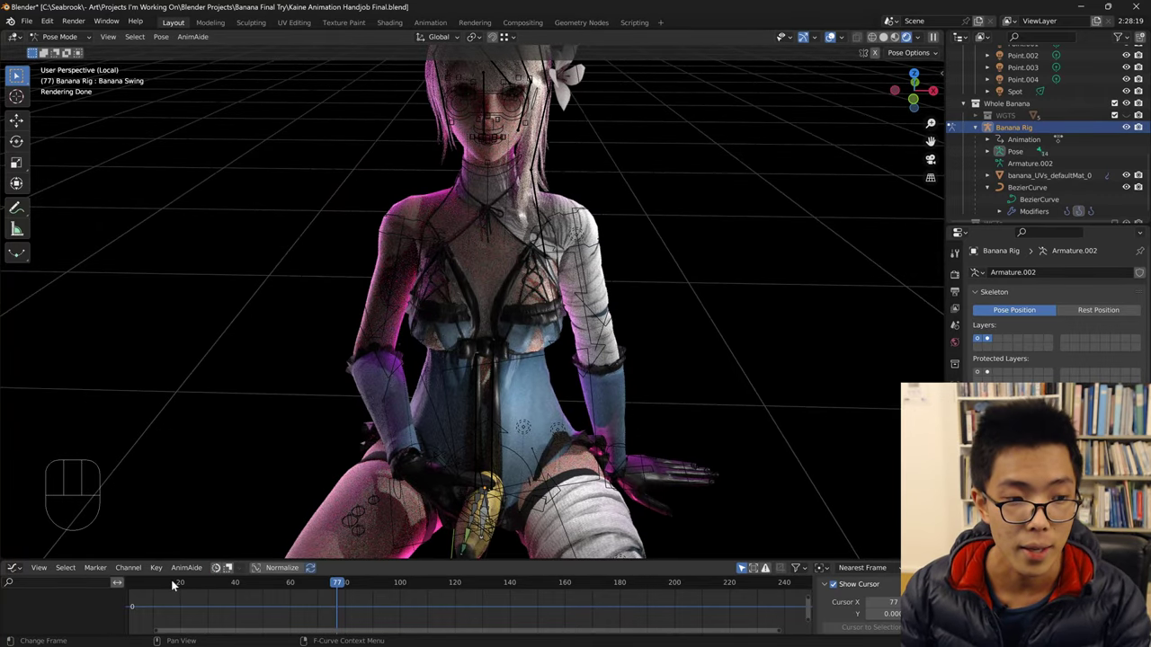
{"action": "left_click_drag", "start_coordinate": [171, 580], "coordinate": [128, 583]}
{"action": "middle_click_drag", "start_coordinate": [706, 372], "coordinate": [573, 419]}
{"action": "scroll", "coordinate": [566, 387], "scroll_direction": "down", "scroll_amount": 2}
{"action": "key", "text": "space"}
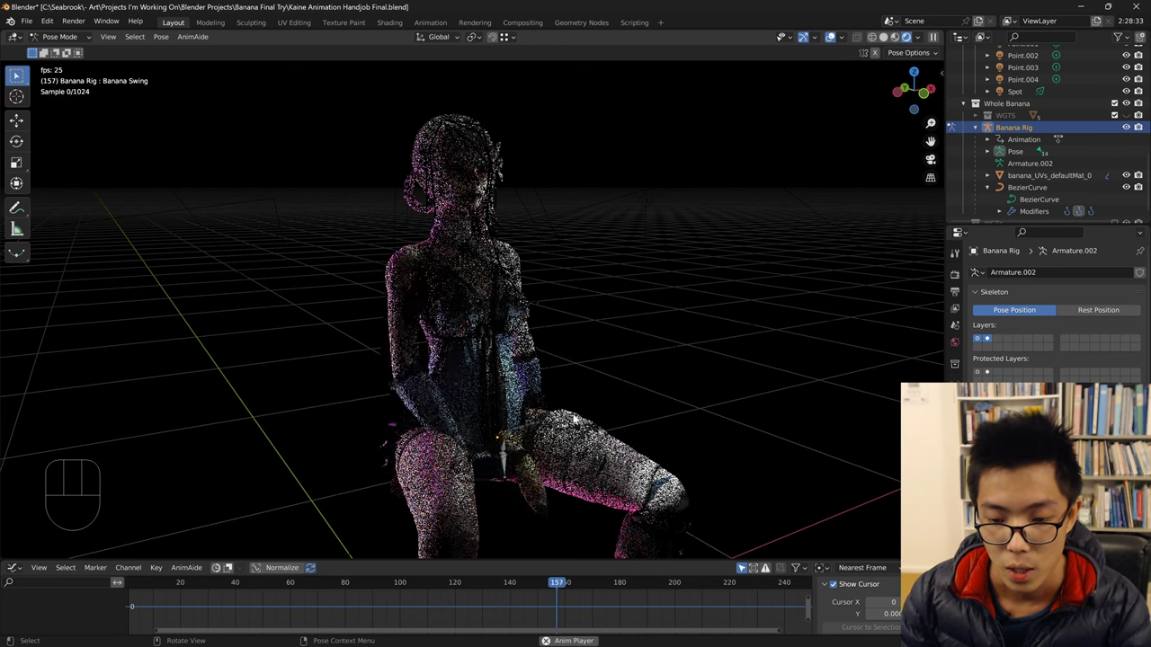
{"action": "key", "text": "space"}
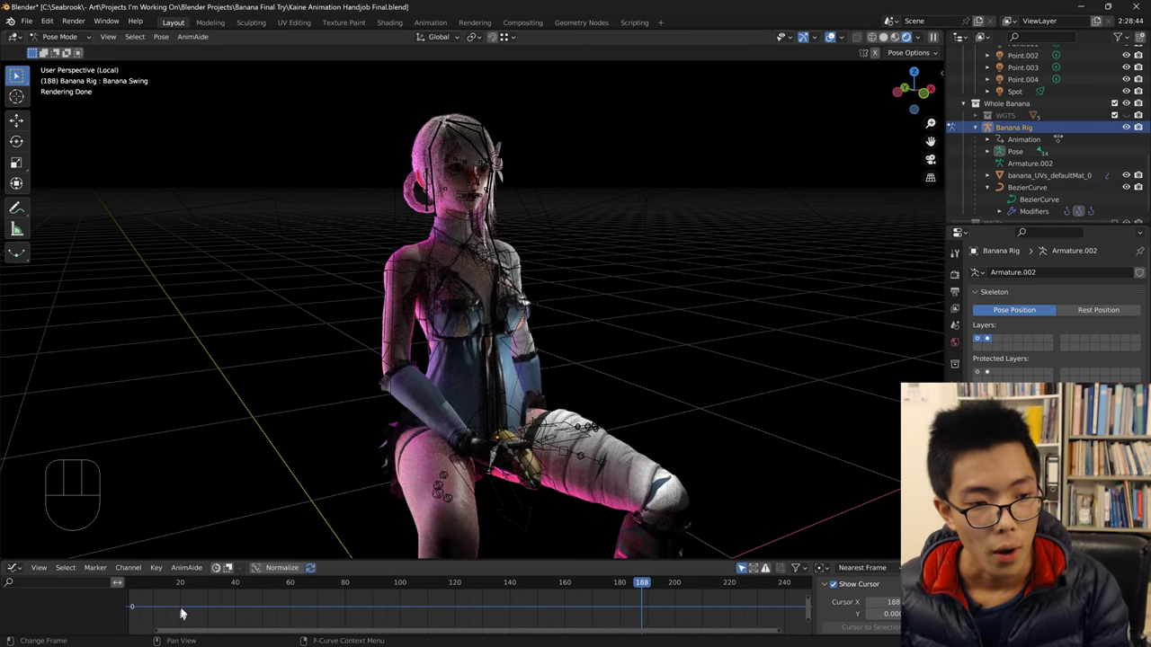
Switch to Material Preview shading, replay the animation from the start, then bring Discord forward.
{"action": "left_click", "coordinate": [895, 37]}
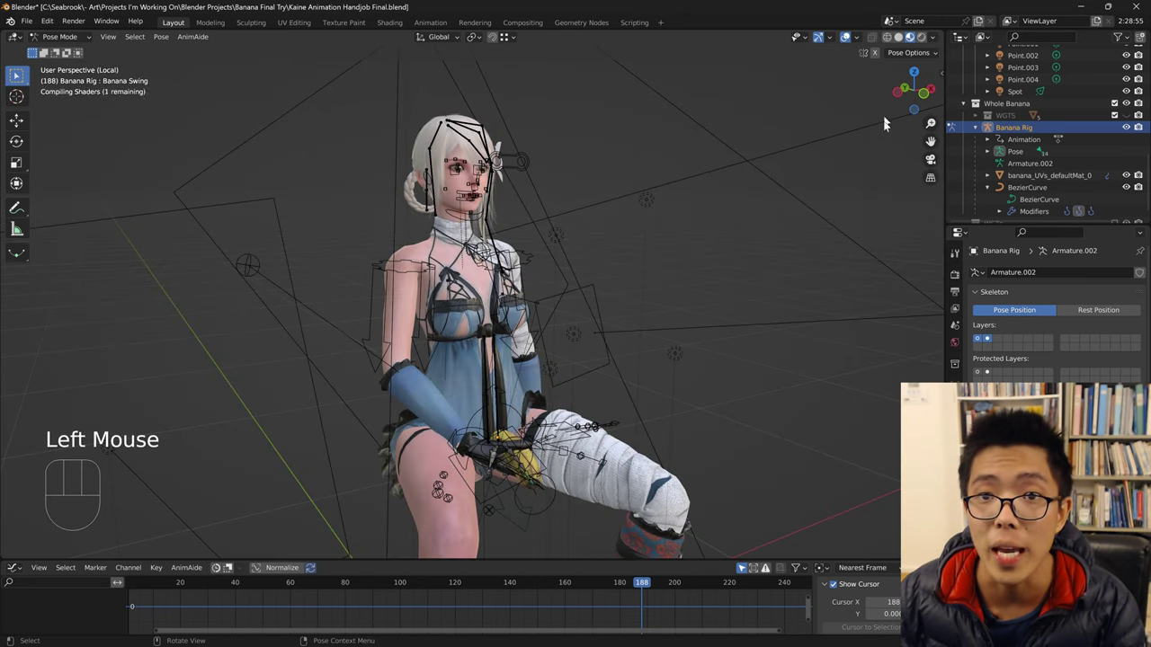
{"action": "left_click", "coordinate": [178, 583]}
{"action": "key", "text": "space"}
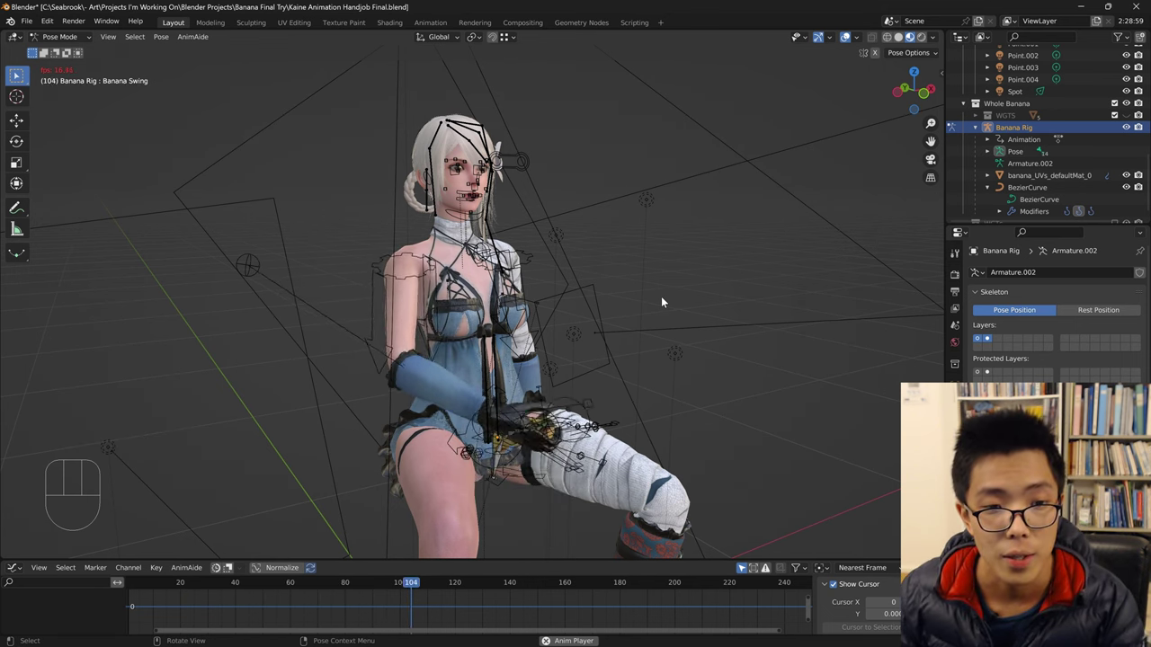
{"action": "middle_click_drag", "start_coordinate": [660, 302], "coordinate": [529, 404]}
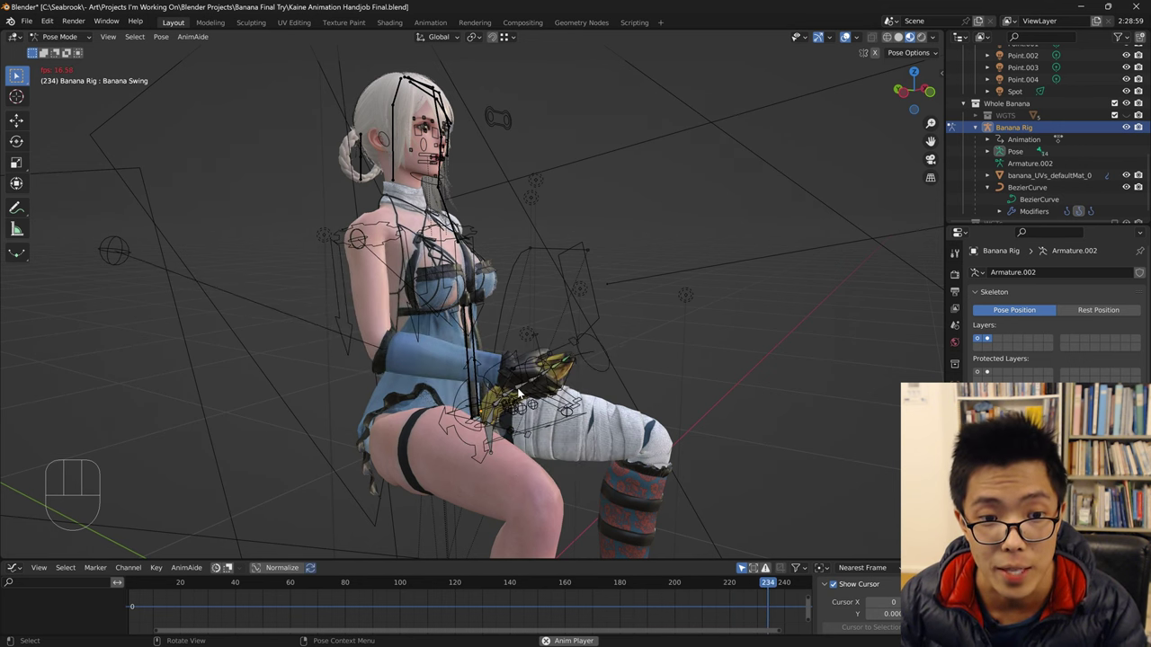
{"action": "key", "text": "space"}
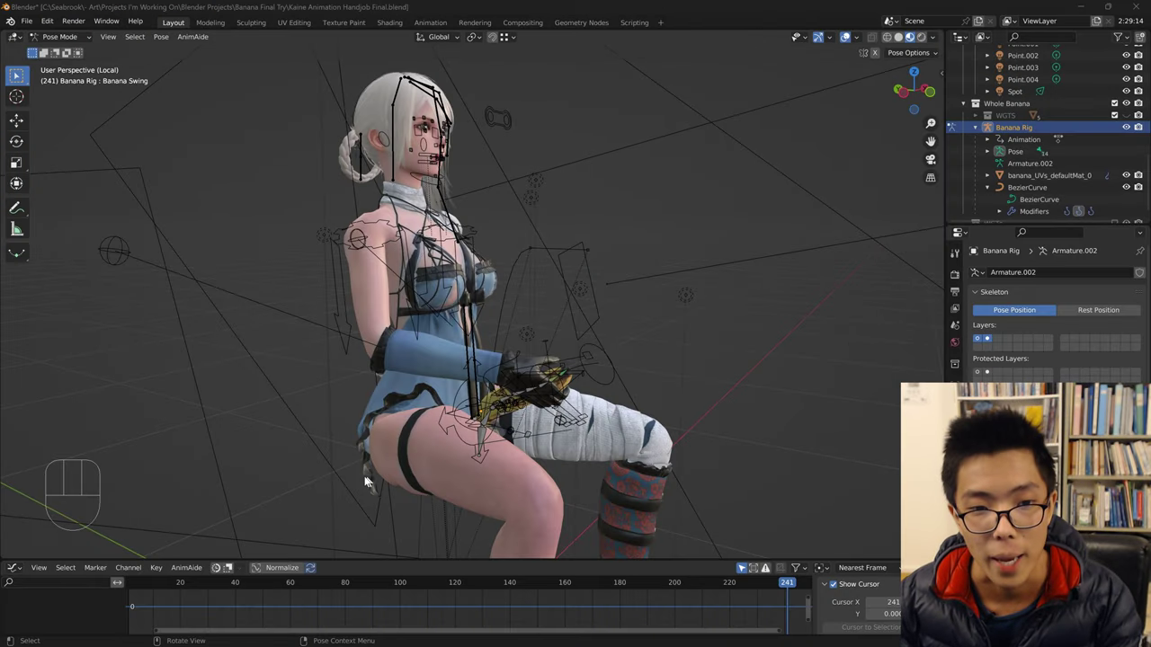
{"action": "middle_click_drag", "start_coordinate": [421, 442], "coordinate": [426, 458]}
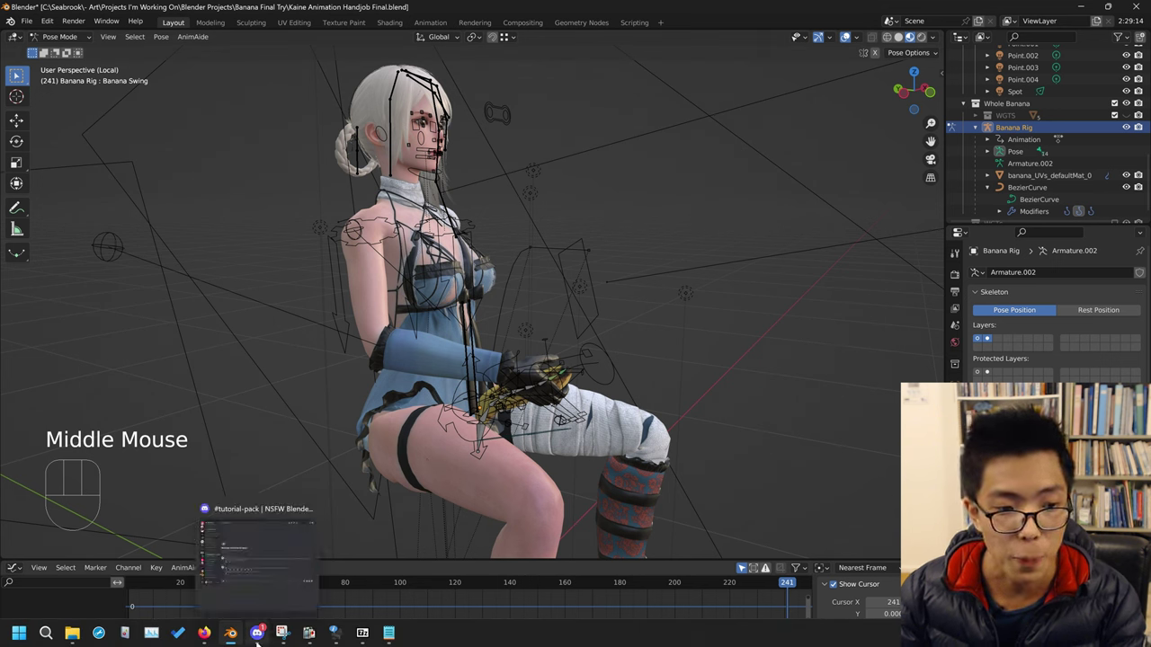
{"action": "left_click", "coordinate": [258, 635]}
Scroll through the Discord channel sidebar and open the #announcements channel.
{"action": "scroll", "coordinate": [95, 270], "scroll_direction": "up", "scroll_amount": 5}
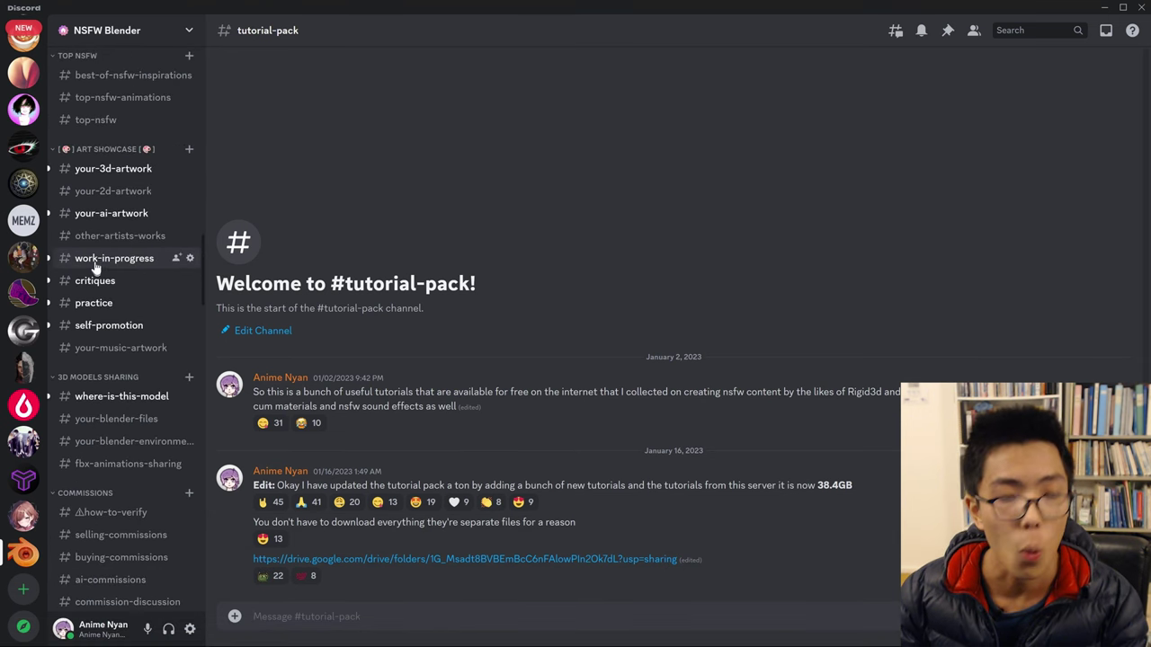
{"action": "scroll", "coordinate": [95, 268], "scroll_direction": "up", "scroll_amount": 8}
{"action": "mouse_move", "coordinate": [97, 252]}
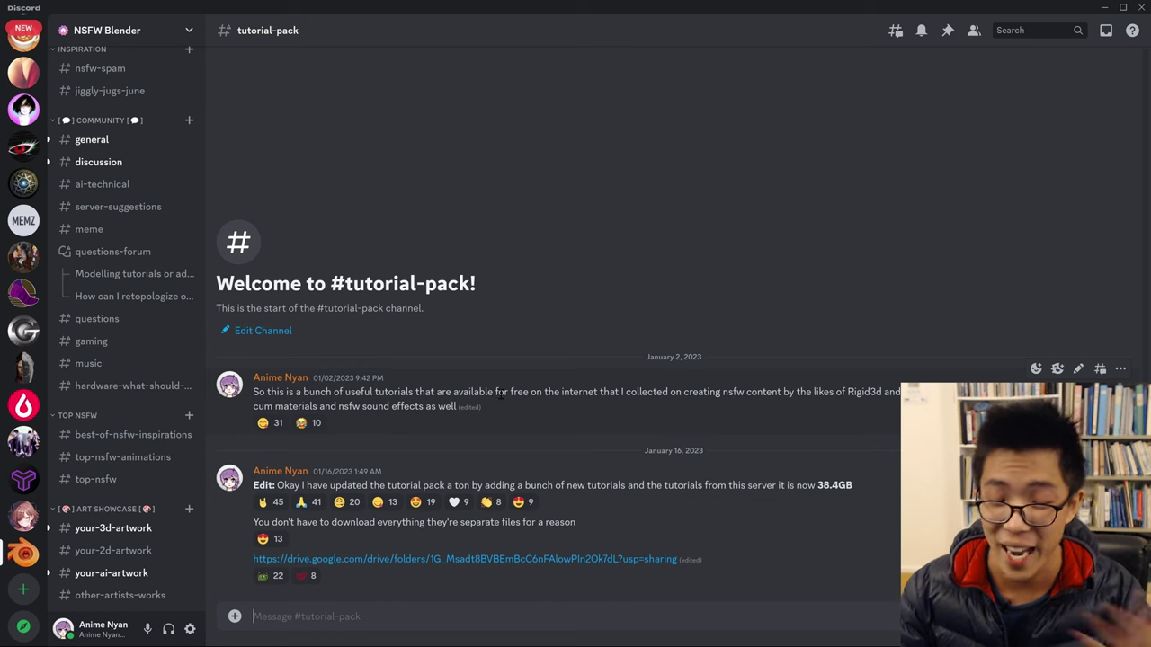
{"action": "scroll", "coordinate": [133, 326], "scroll_direction": "down", "scroll_amount": 5}
{"action": "scroll", "coordinate": [134, 325], "scroll_direction": "down", "scroll_amount": 9}
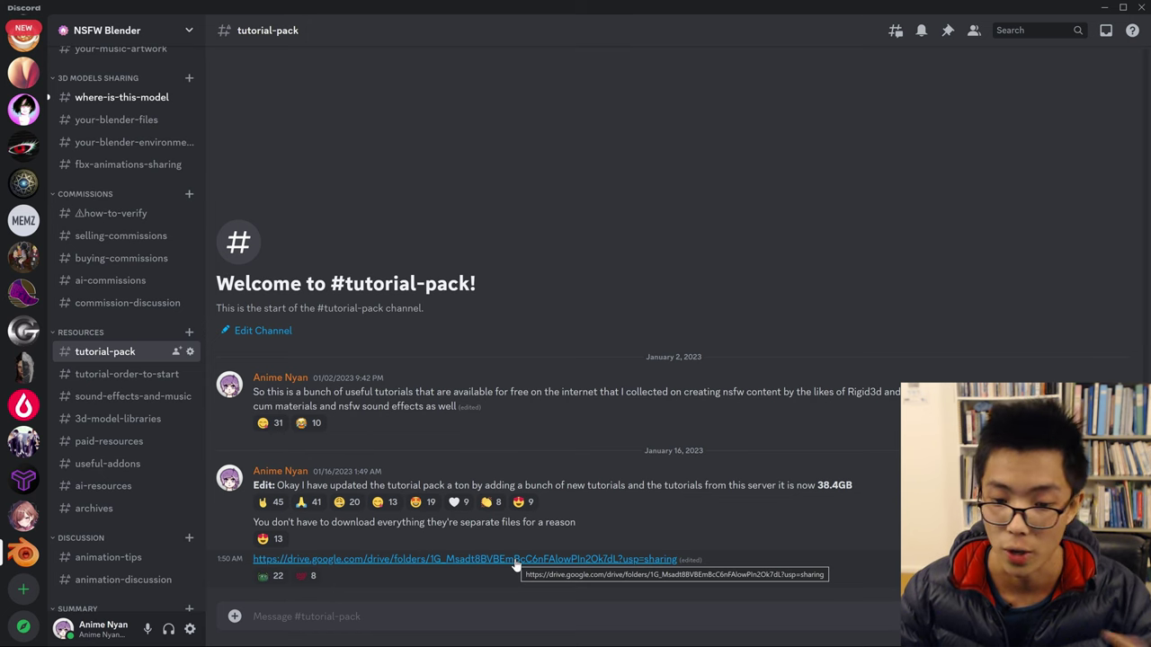
{"action": "scroll", "coordinate": [136, 346], "scroll_direction": "up", "scroll_amount": 15}
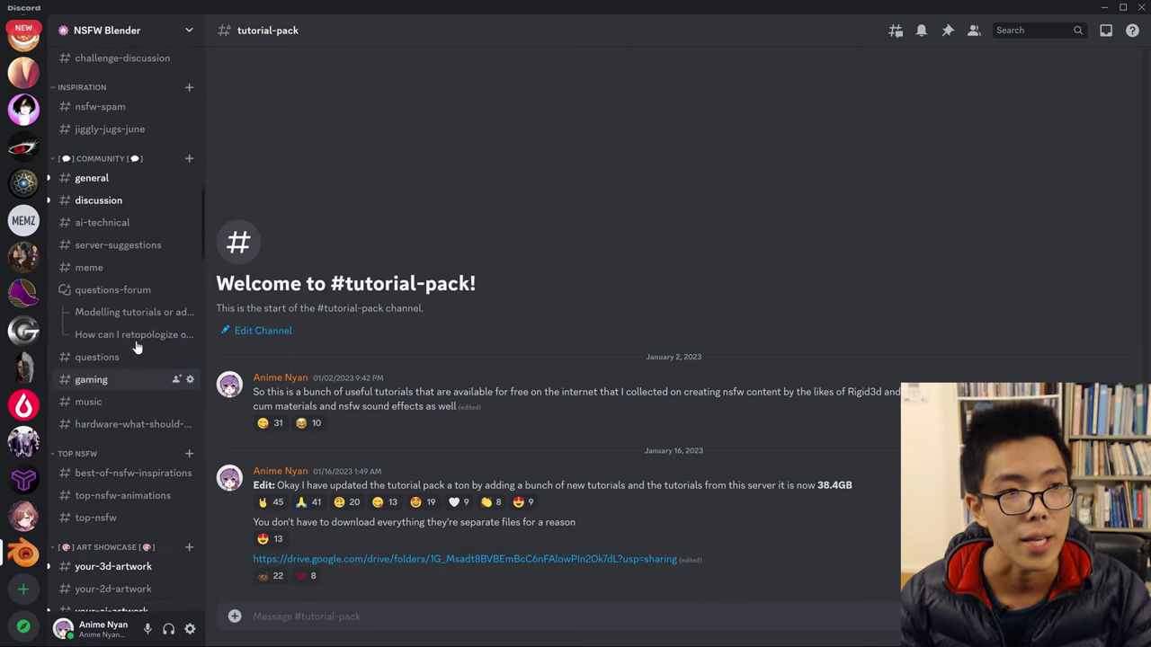
{"action": "scroll", "coordinate": [136, 338], "scroll_direction": "up", "scroll_amount": 12}
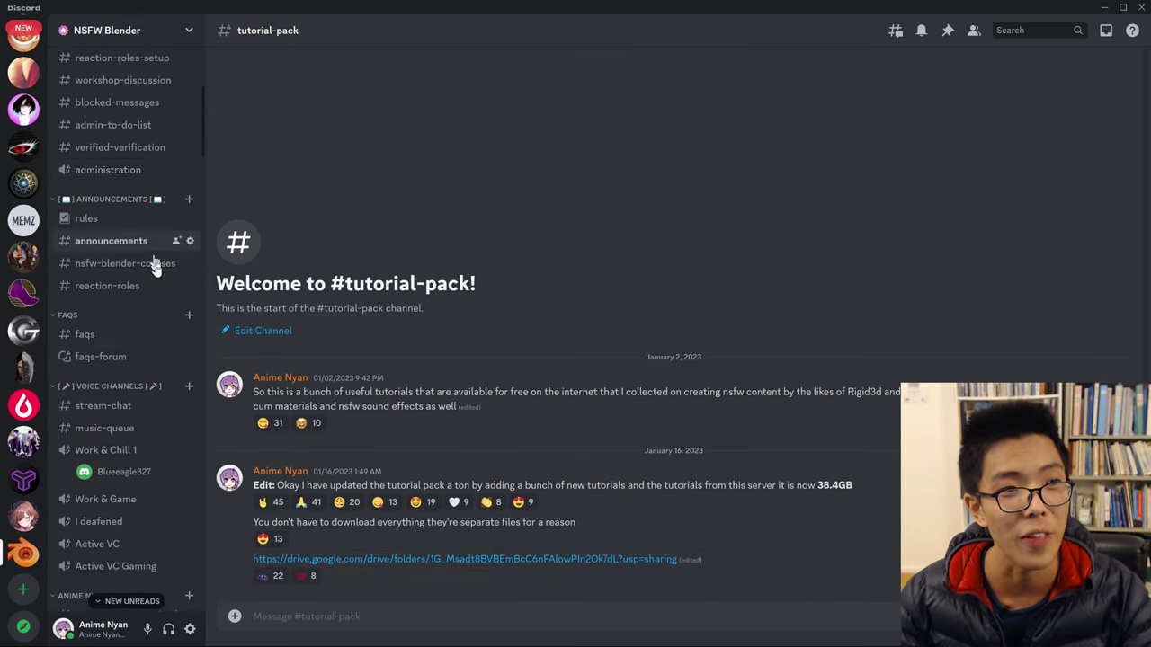
{"action": "left_click", "coordinate": [134, 421]}
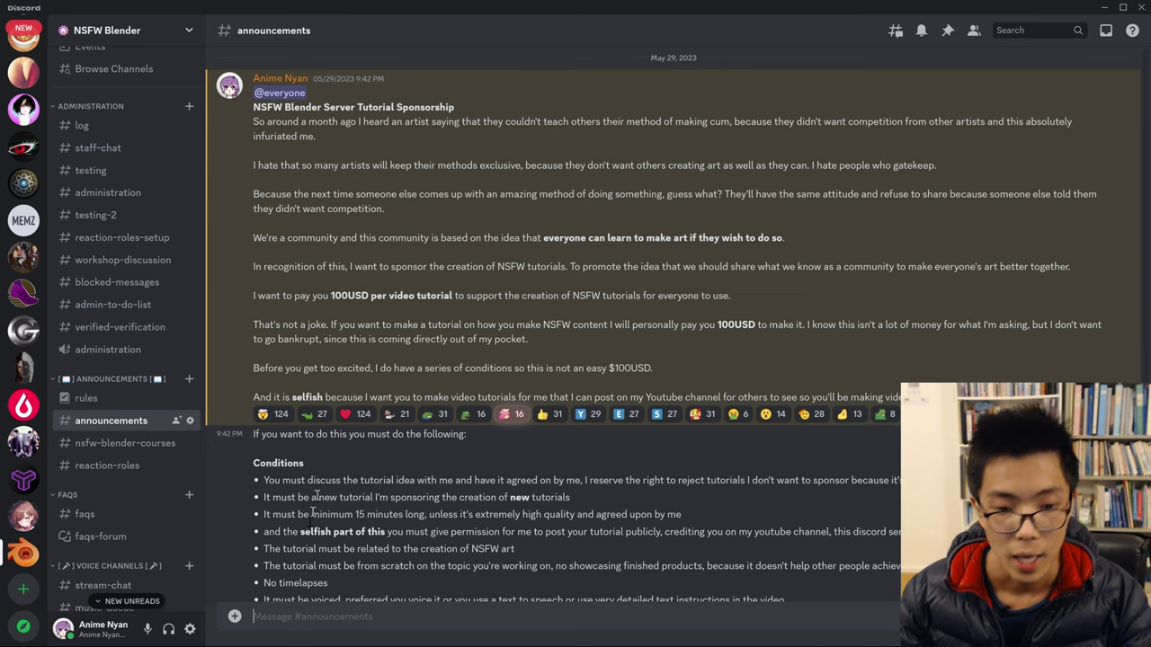
Minimize Discord to return to Blender.
{"action": "left_click", "coordinate": [1104, 6]}
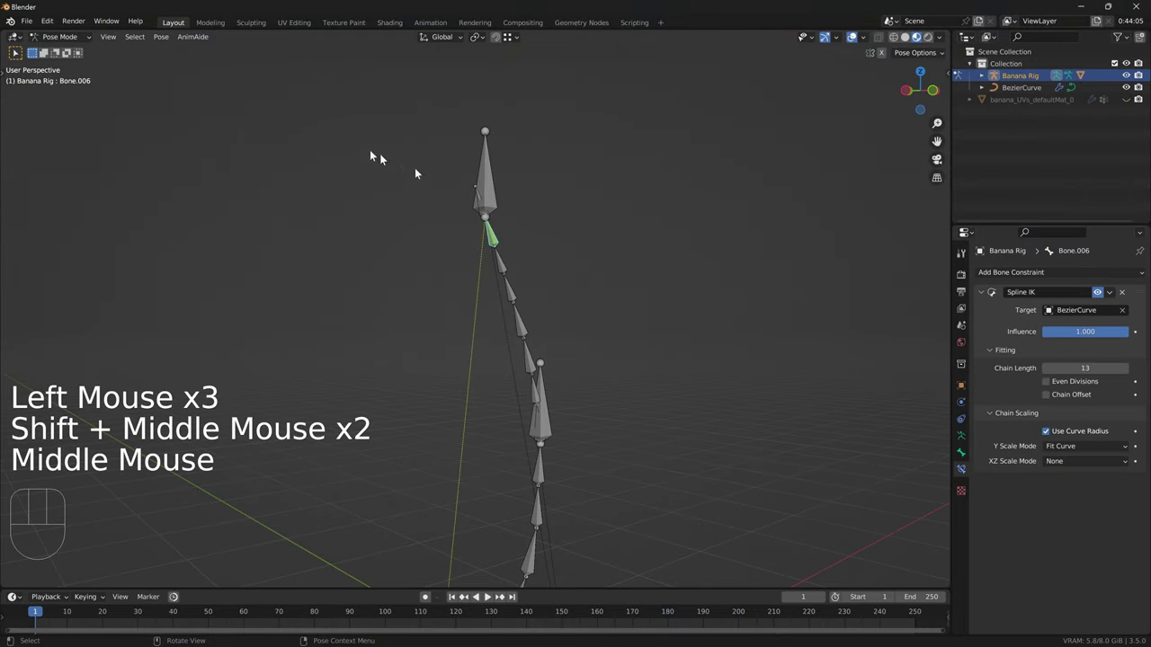
Move the Banana Top bone to bend the spline IK chain, undo it, then start a Z-axis scale.
{"action": "left_click", "coordinate": [489, 185]}
{"action": "mouse_move", "coordinate": [506, 243]}
{"action": "middle_mouse_down", "text": "shift"}
{"action": "mouse_move", "coordinate": [527, 225]}
{"action": "mouse_move", "coordinate": [497, 239]}
{"action": "middle_mouse_up", "text": "shift"}
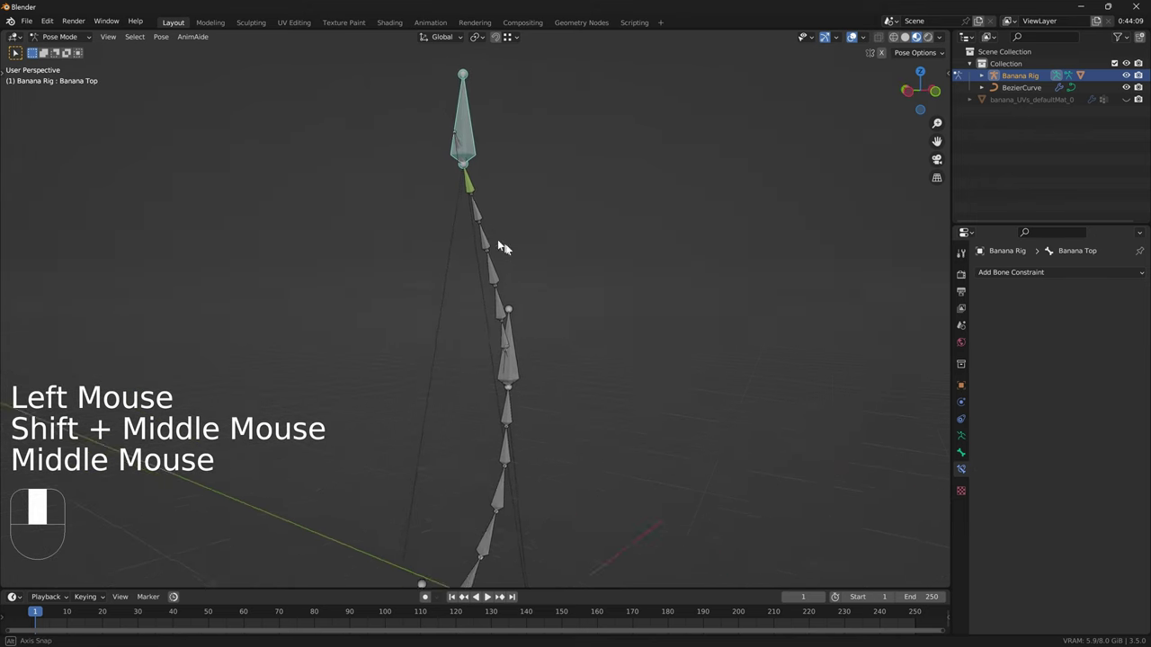
{"action": "scroll", "coordinate": [494, 270], "scroll_direction": "down", "scroll_amount": 2}
{"action": "middle_click_drag", "start_coordinate": [490, 312], "coordinate": [536, 300], "text": "shift"}
{"action": "key", "text": "g"}
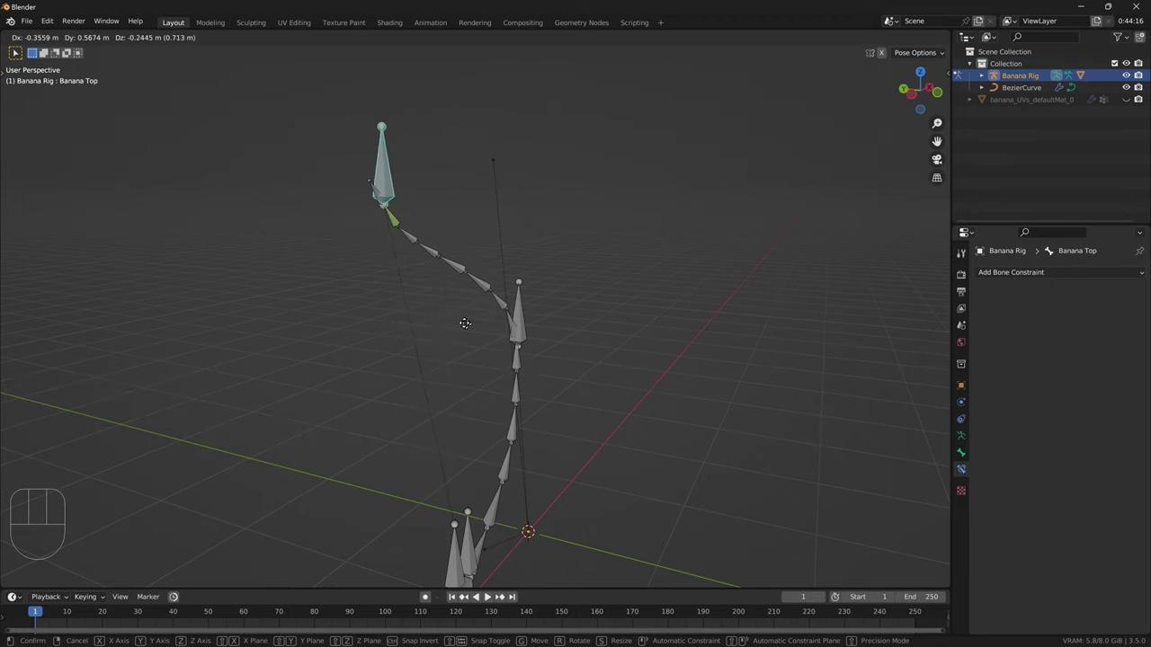
{"action": "left_click", "coordinate": [620, 340]}
{"action": "key", "text": "ctrl+z"}
{"action": "key", "text": "s"}
{"action": "key", "text": "z"}
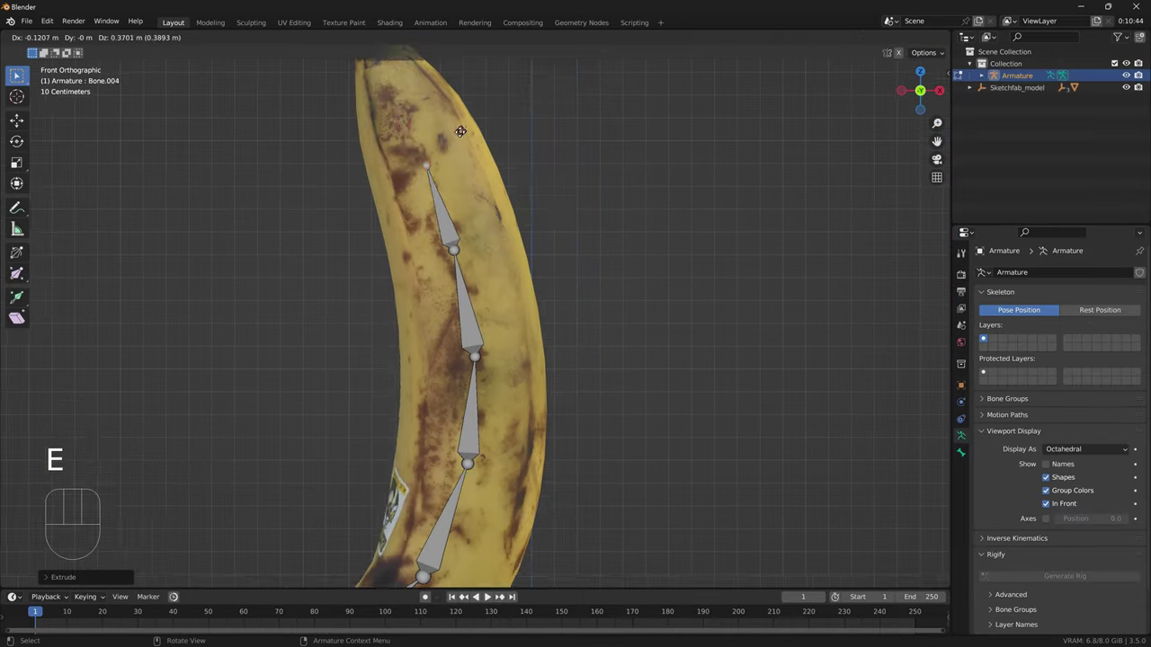
Reposition Bone.015, Bone.016 and Bone.017 along the banana from tip to base.
{"action": "scroll", "coordinate": [468, 387], "scroll_direction": "down", "scroll_amount": 4}
{"action": "mouse_move", "coordinate": [467, 387]}
{"action": "middle_mouse_down"}
{"action": "mouse_move", "coordinate": [485, 395]}
{"action": "mouse_move", "coordinate": [465, 396]}
{"action": "middle_mouse_up"}
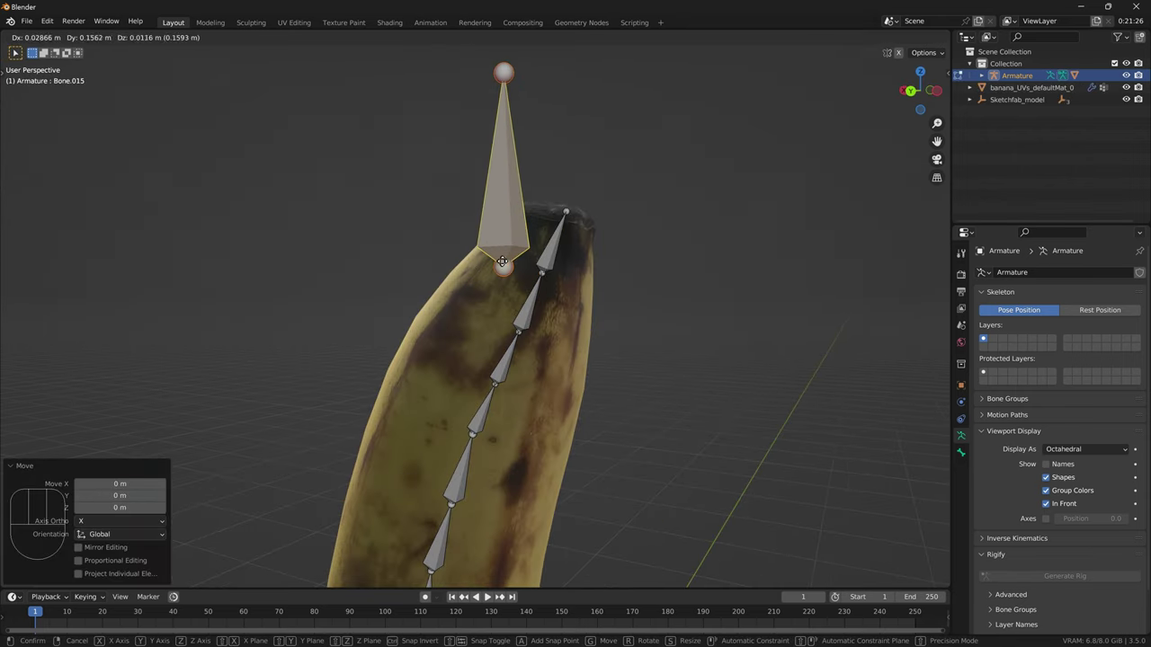
{"action": "key", "text": "g"}
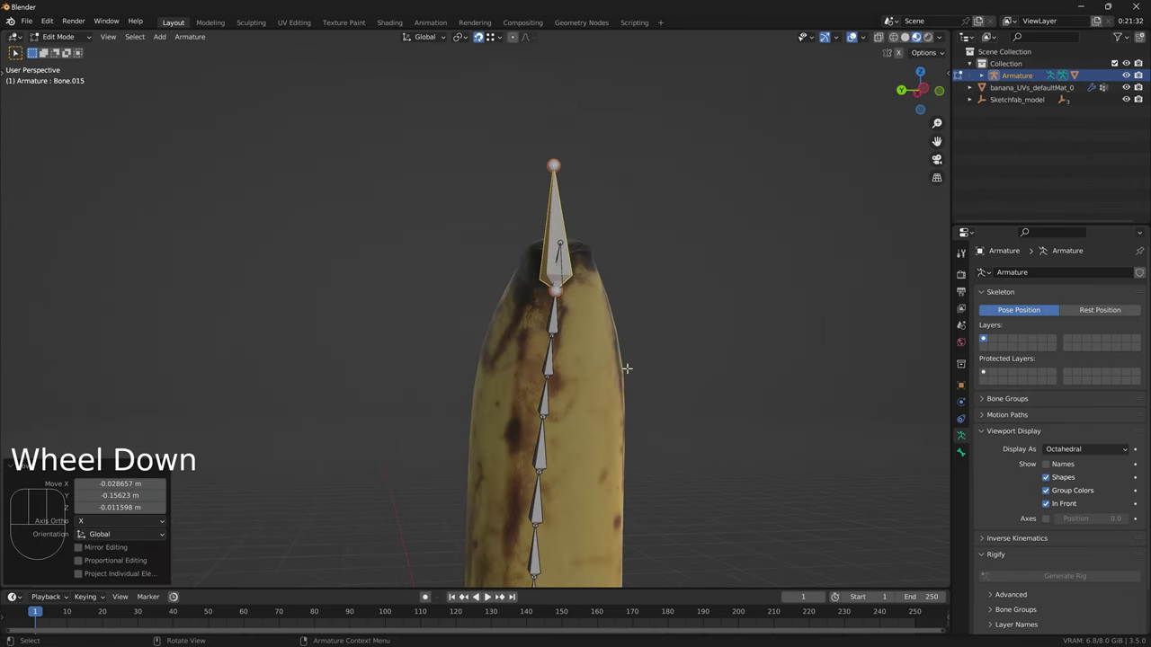
{"action": "key", "text": "g"}
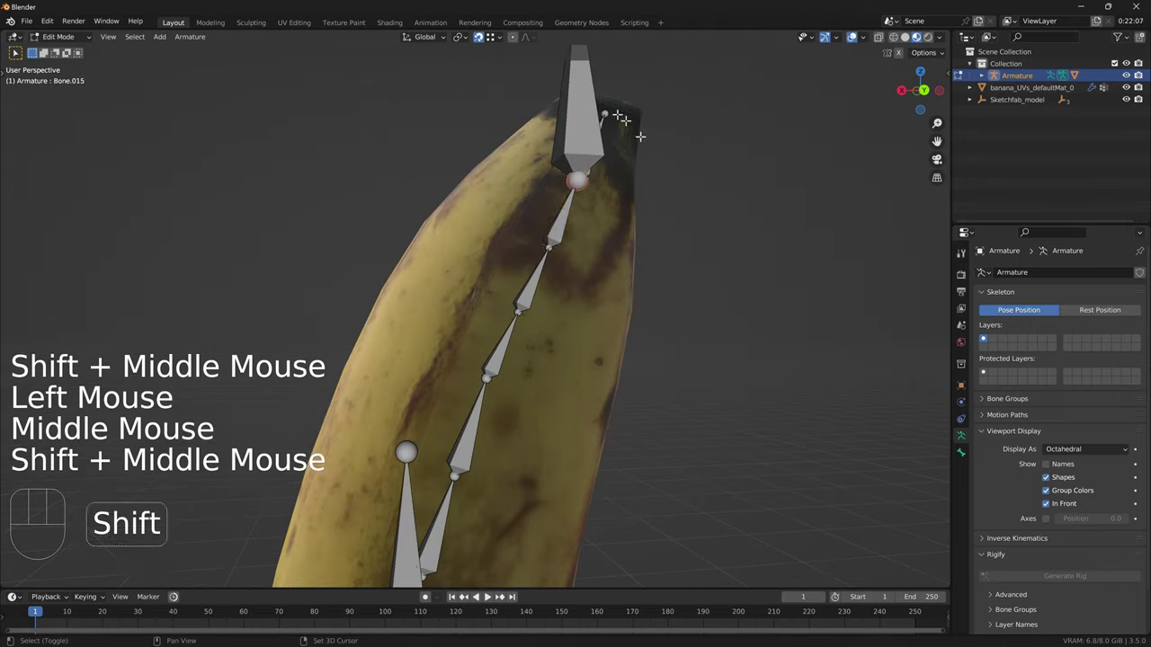
{"action": "key", "text": "g"}
{"action": "key", "text": "g"}
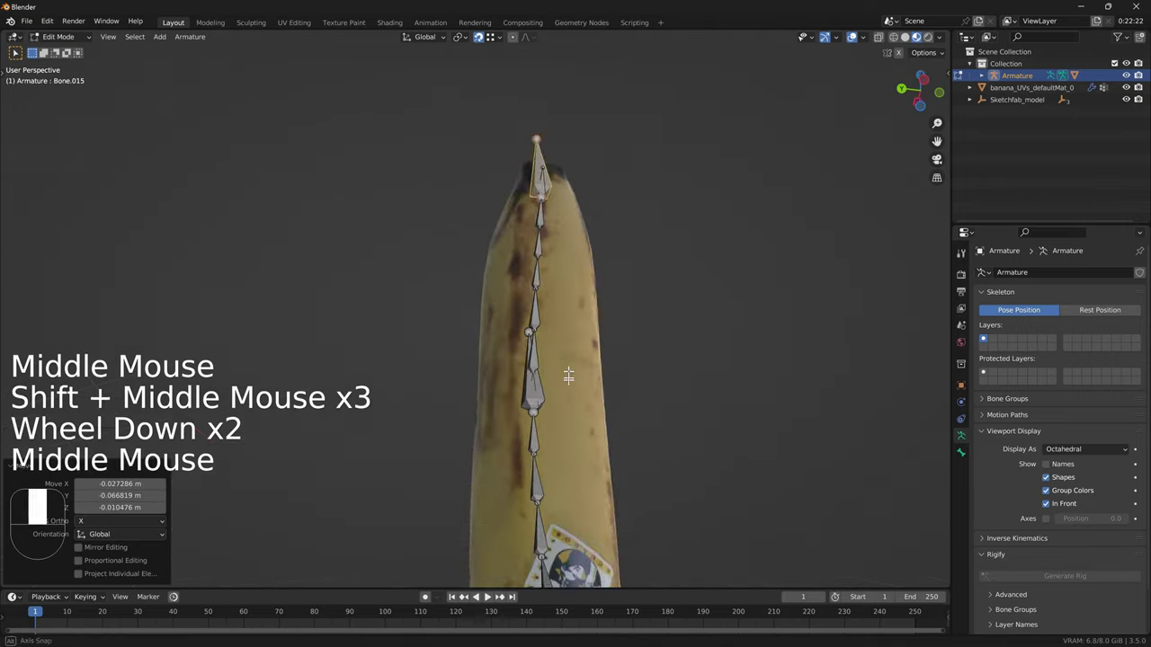
{"action": "key", "text": "g"}
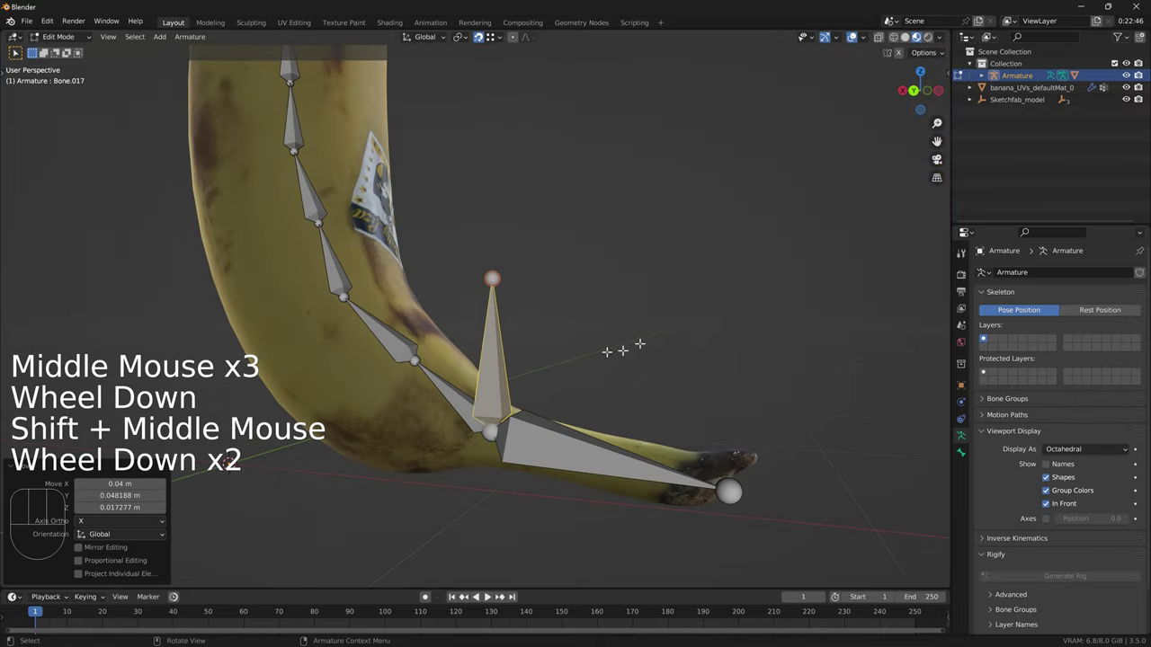
{"action": "left_click", "coordinate": [531, 336]}
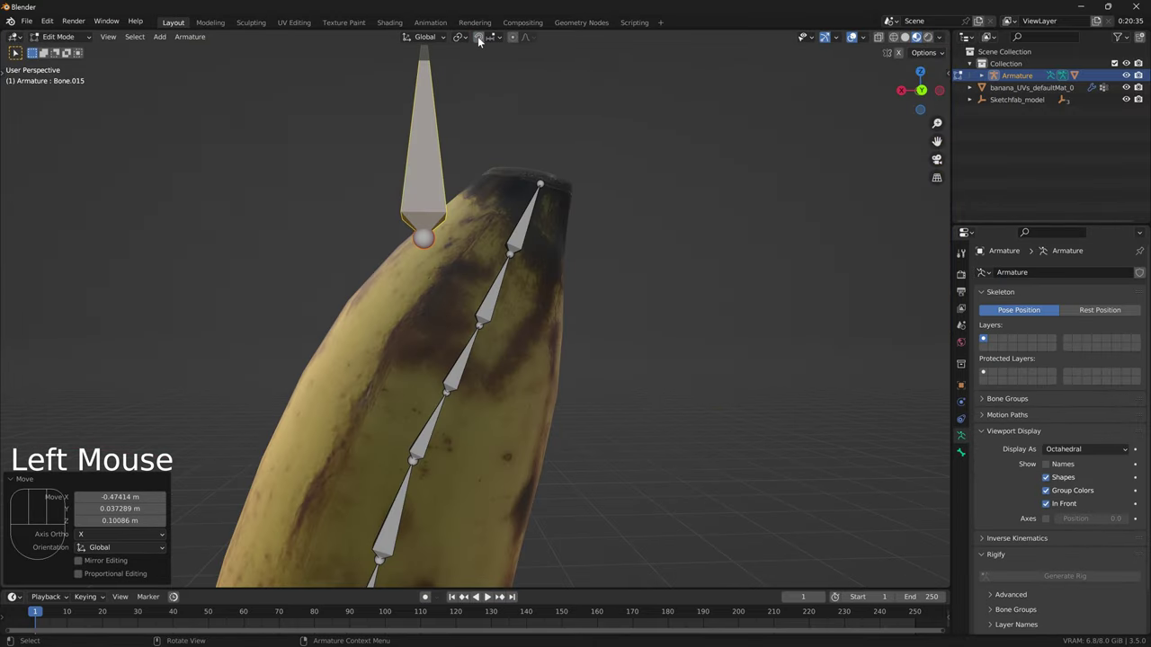
Enable snapping to Vertex and snap a bone into place near the banana base.
{"action": "left_click", "coordinate": [479, 38]}
{"action": "left_click", "coordinate": [490, 37]}
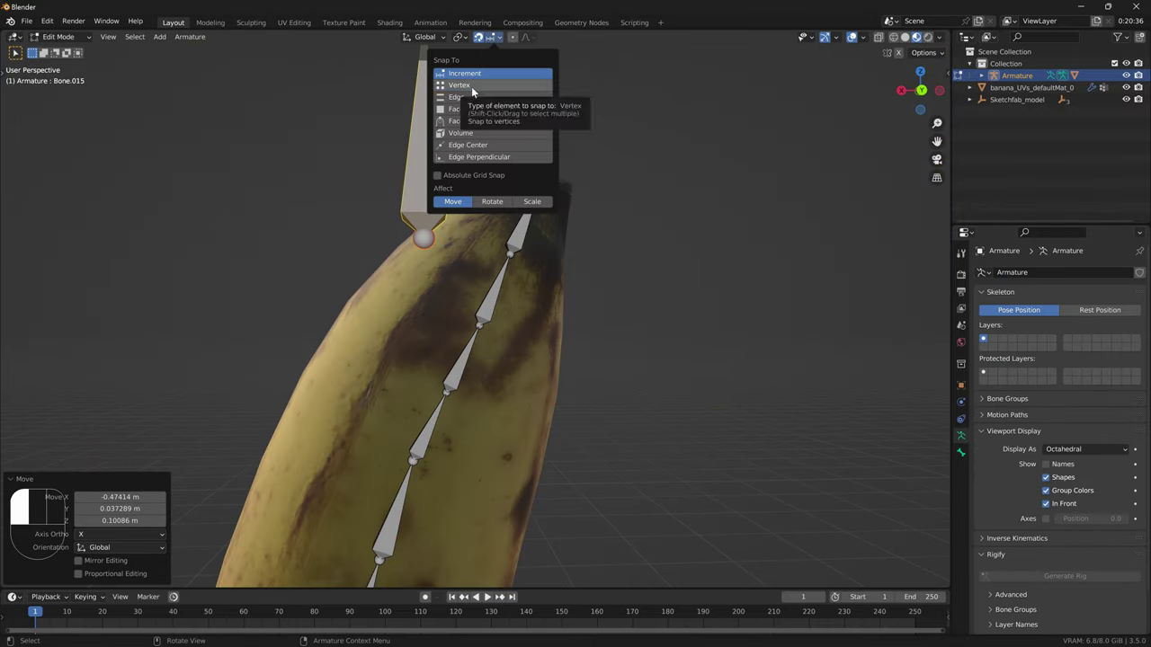
{"action": "left_click", "coordinate": [472, 85]}
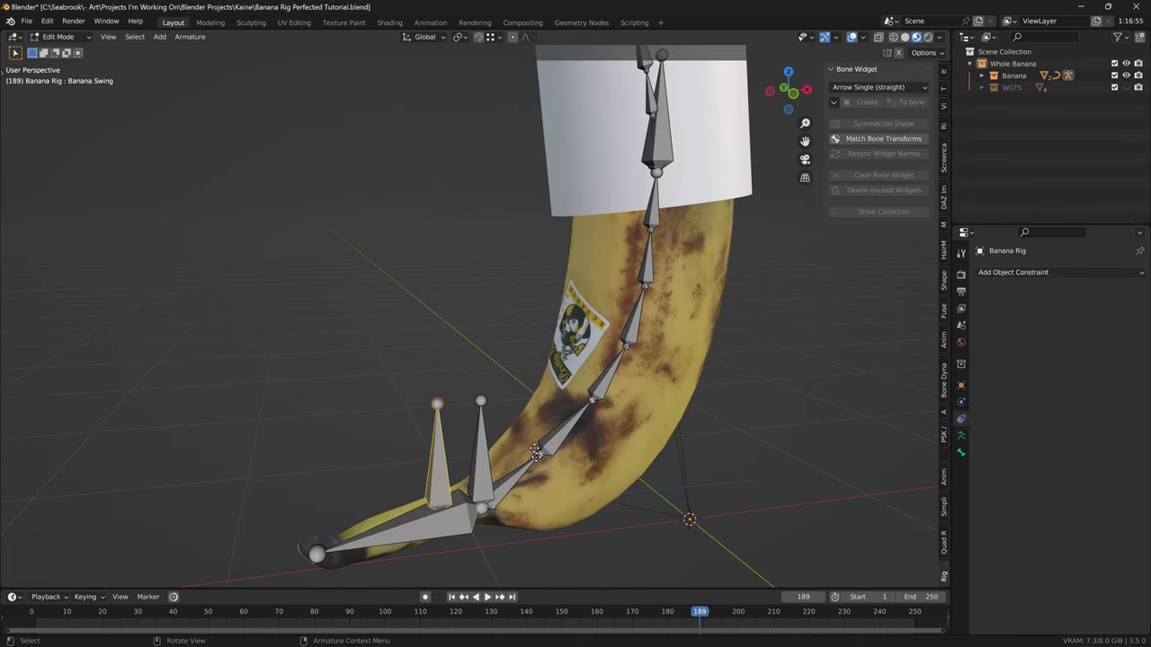
{"action": "key", "text": "g"}
{"action": "left_click", "coordinate": [486, 464]}
Parent the Banana Bottom bone to Banana Swing with Keep Offset.
{"action": "left_click", "coordinate": [483, 463]}
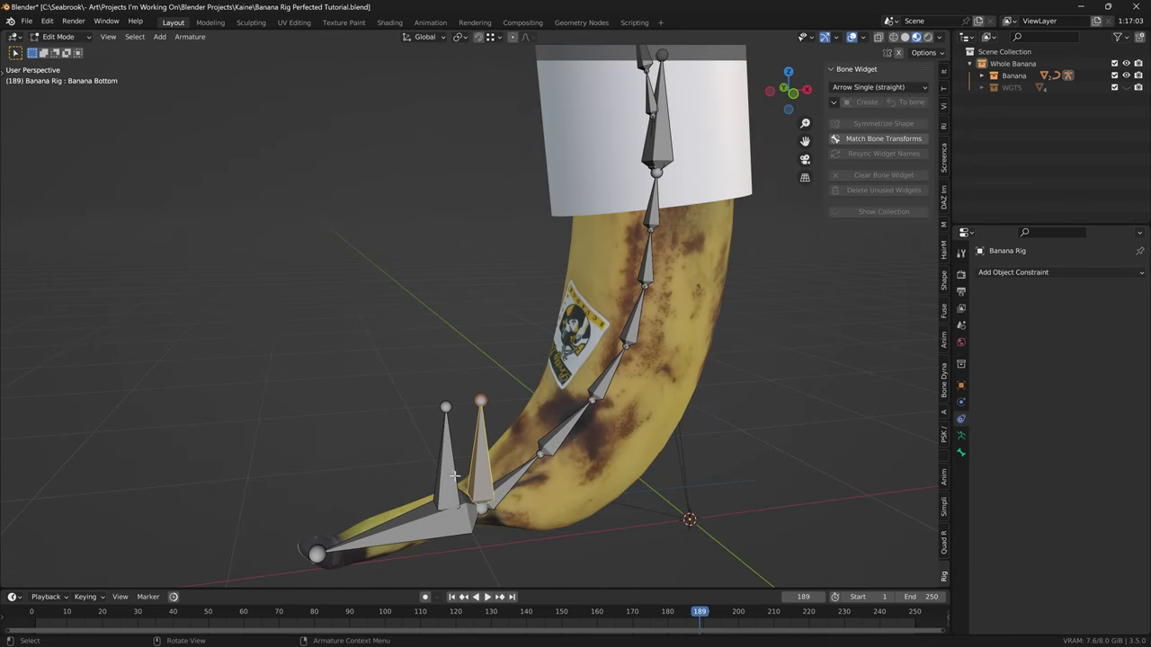
{"action": "left_click", "coordinate": [449, 474], "text": "shift"}
{"action": "key", "text": "ctrl+p"}
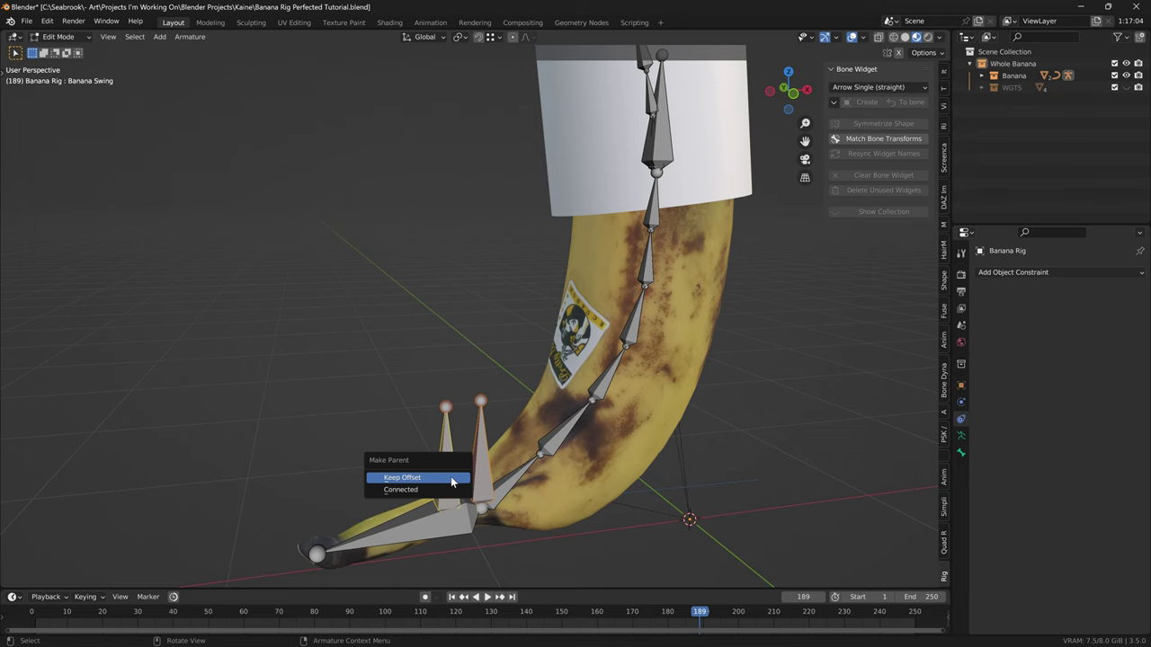
{"action": "left_click", "coordinate": [451, 477]}
{"action": "key", "text": "ctrl+p"}
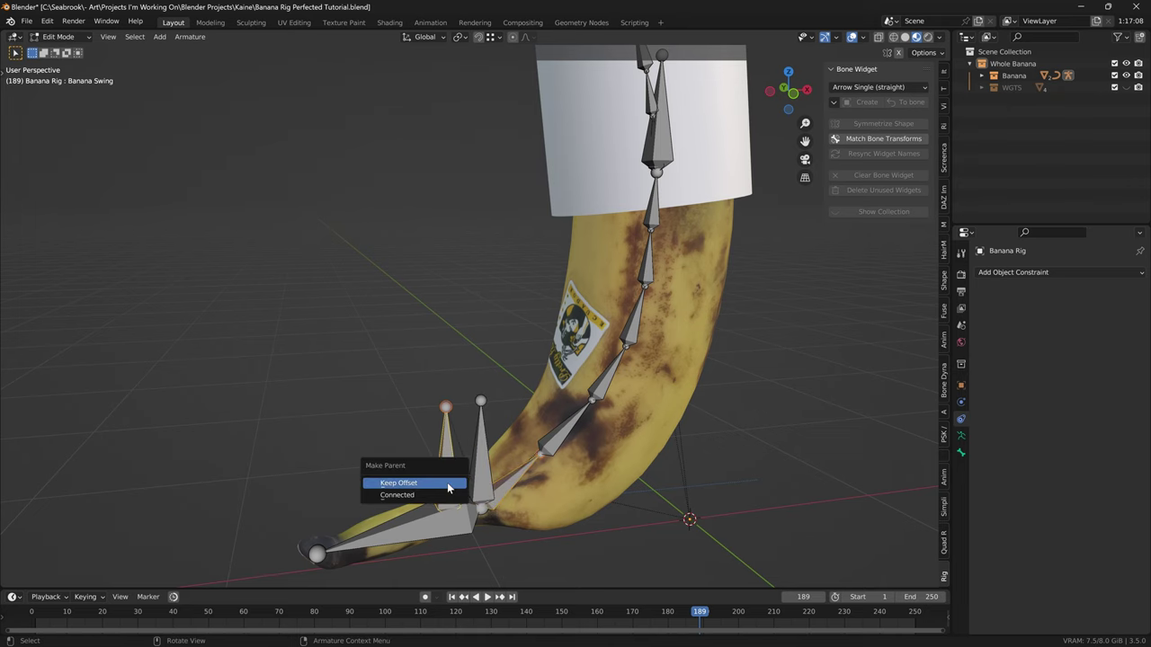
{"action": "left_click", "coordinate": [447, 481]}
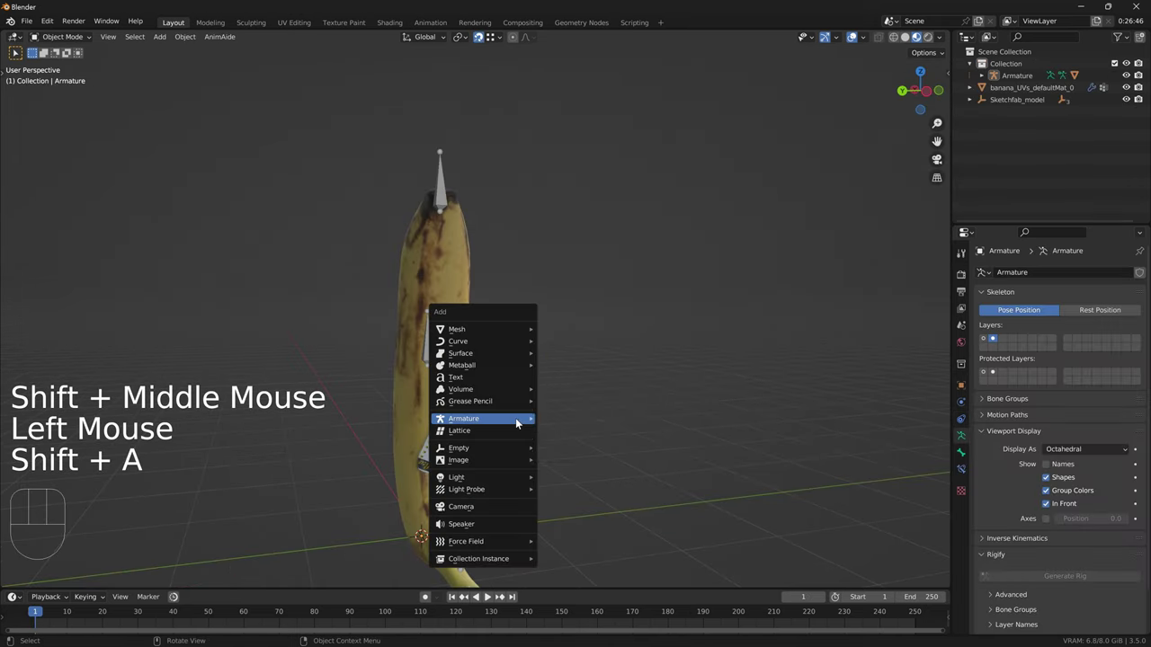
Add a Bezier curve, enter its edit mode and turn on the Normals overlay.
{"action": "mouse_move", "coordinate": [476, 344]}
{"action": "left_click", "coordinate": [551, 346]}
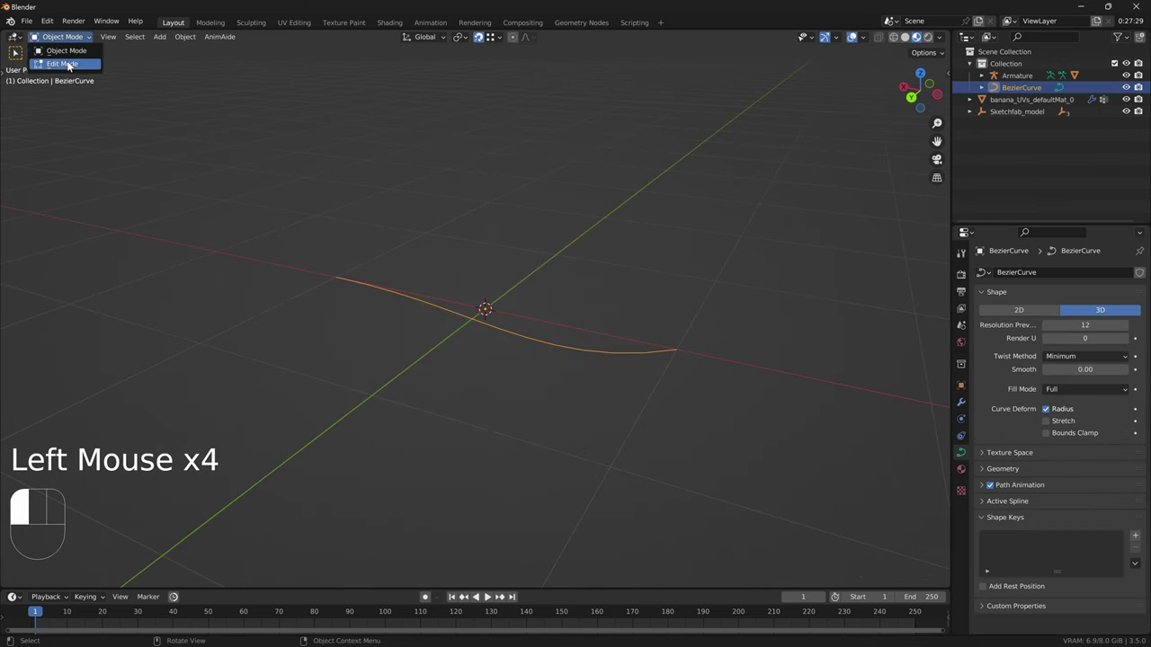
{"action": "left_click", "coordinate": [36, 62]}
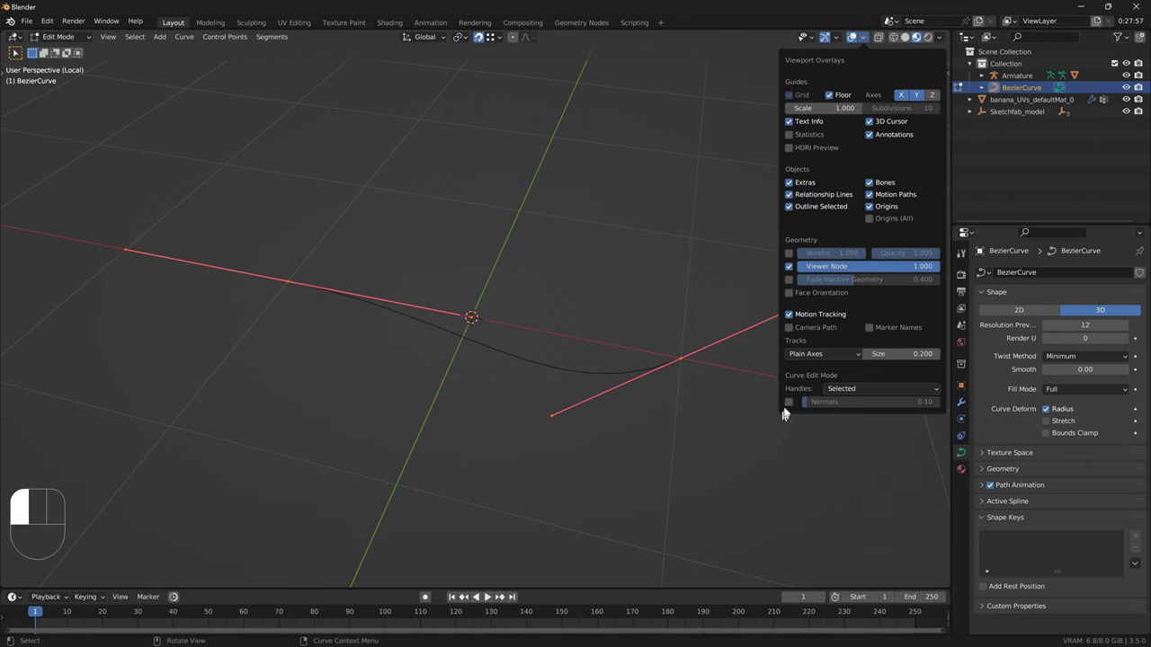
{"action": "left_click", "coordinate": [789, 402]}
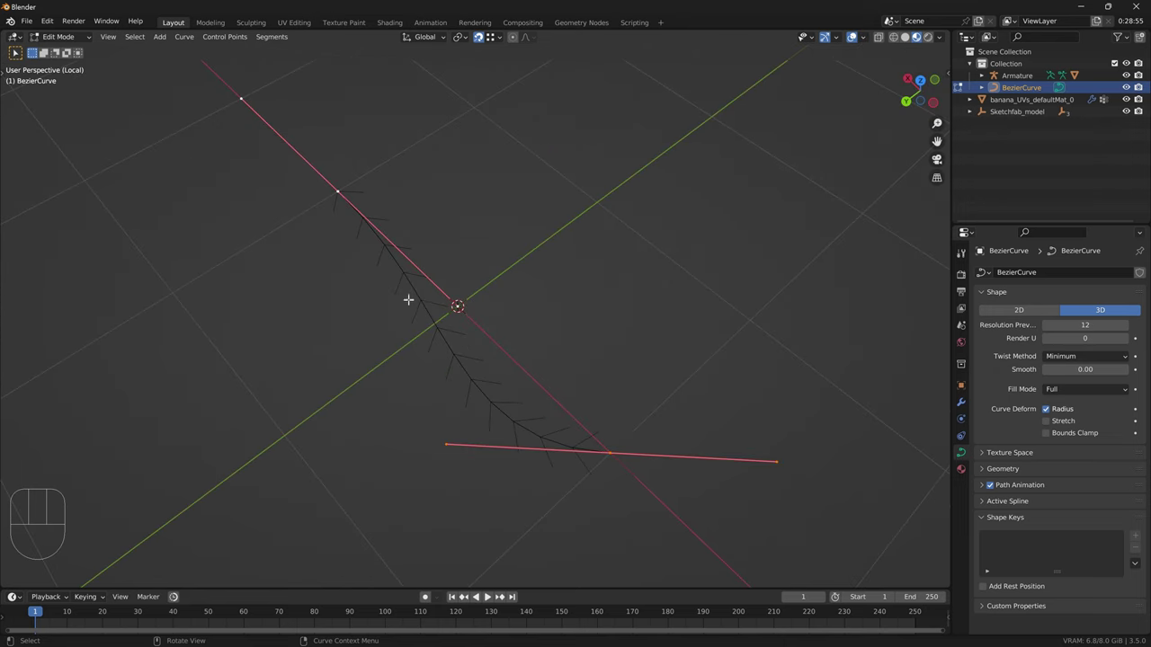
Subdivide the curve and lift the new middle control point above the bones.
{"action": "right_click", "coordinate": [408, 299]}
{"action": "left_click", "coordinate": [408, 300]}
{"action": "left_click", "coordinate": [451, 356]}
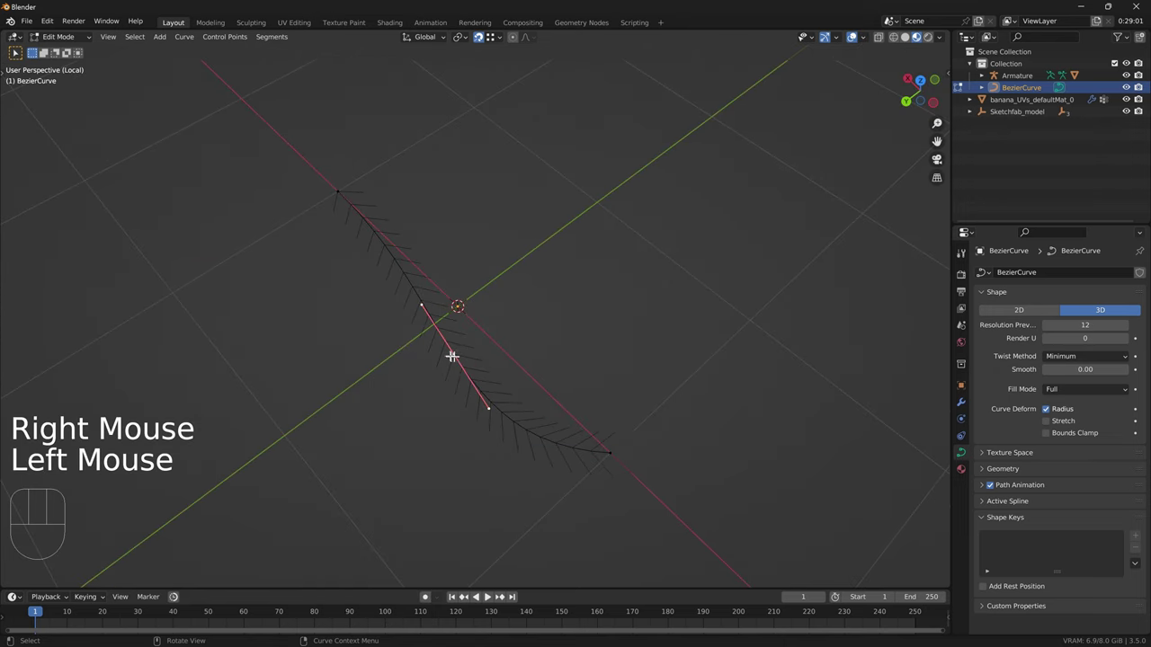
{"action": "left_click", "coordinate": [451, 356]}
{"action": "key", "text": "g"}
{"action": "left_click", "coordinate": [438, 301]}
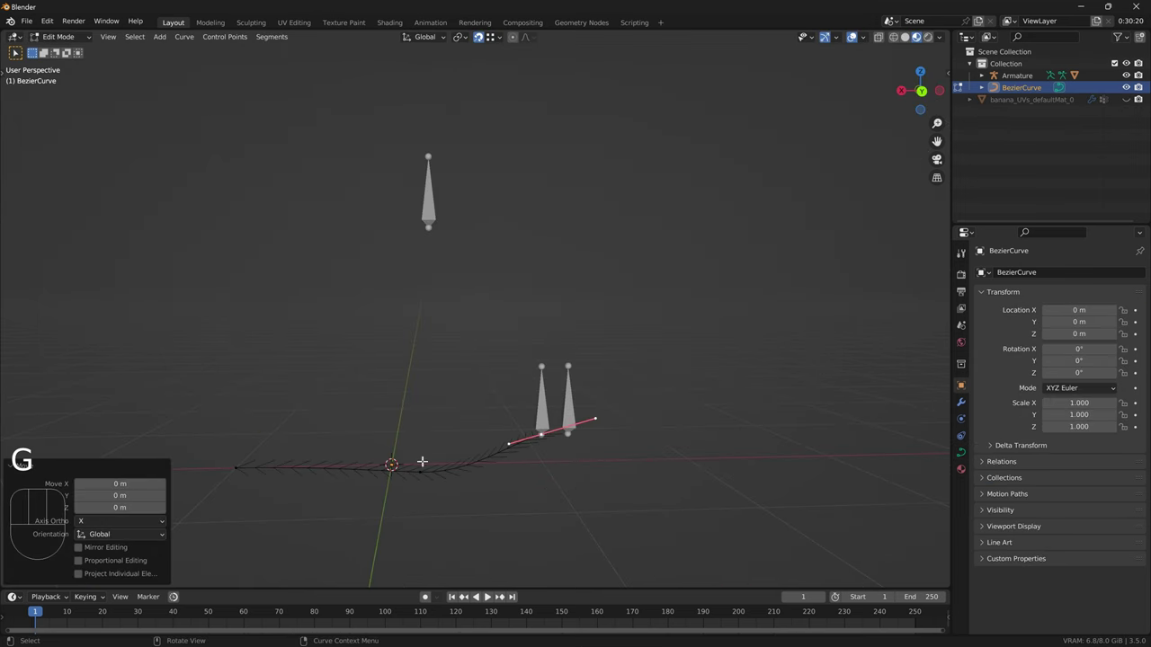
{"action": "left_click", "coordinate": [422, 461]}
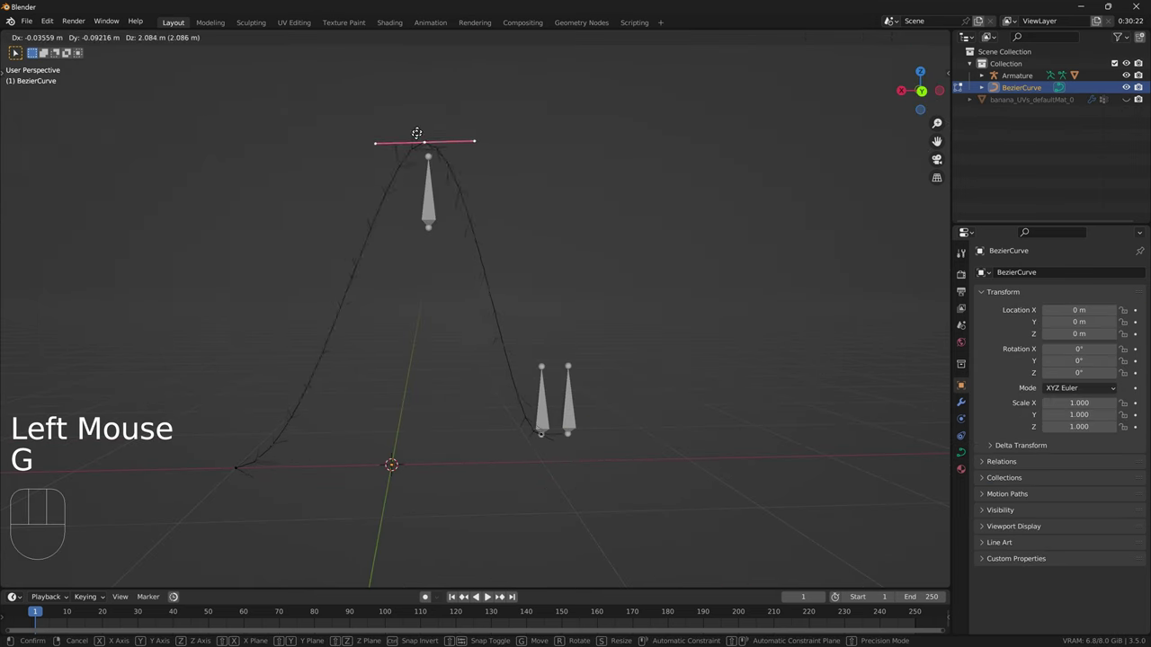
{"action": "scroll", "coordinate": [490, 258], "scroll_direction": "up", "scroll_amount": 2}
{"action": "middle_click_drag", "start_coordinate": [545, 239], "coordinate": [419, 141], "text": "shift"}
{"action": "scroll", "coordinate": [490, 258], "scroll_direction": "down", "scroll_amount": 2}
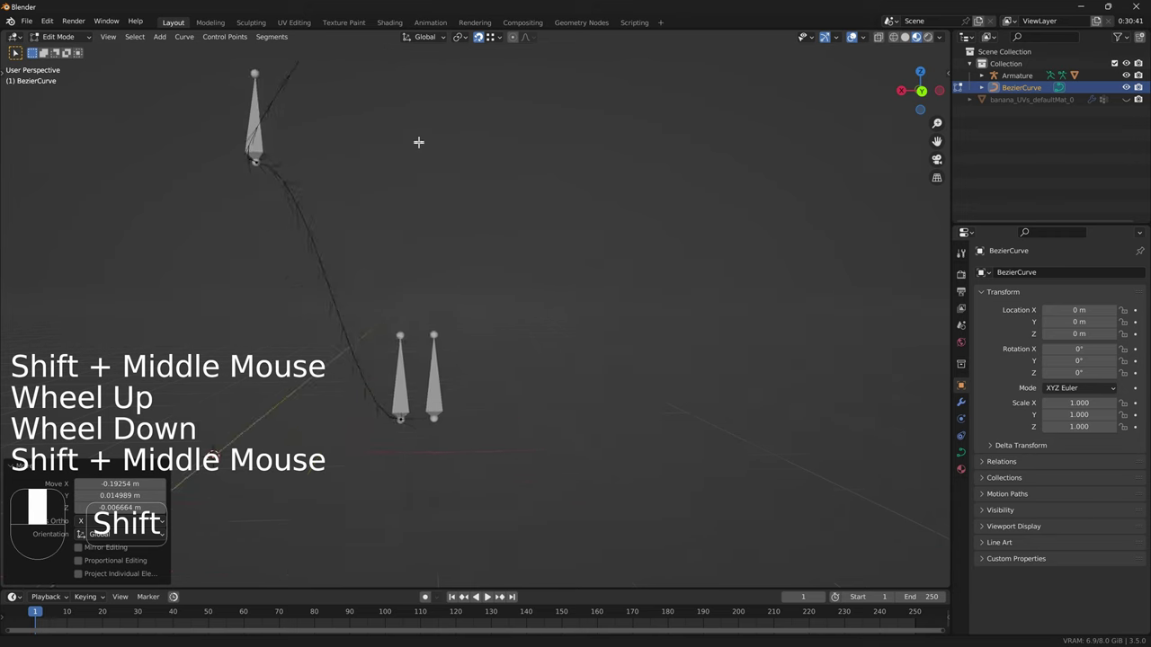
{"action": "key", "text": "g"}
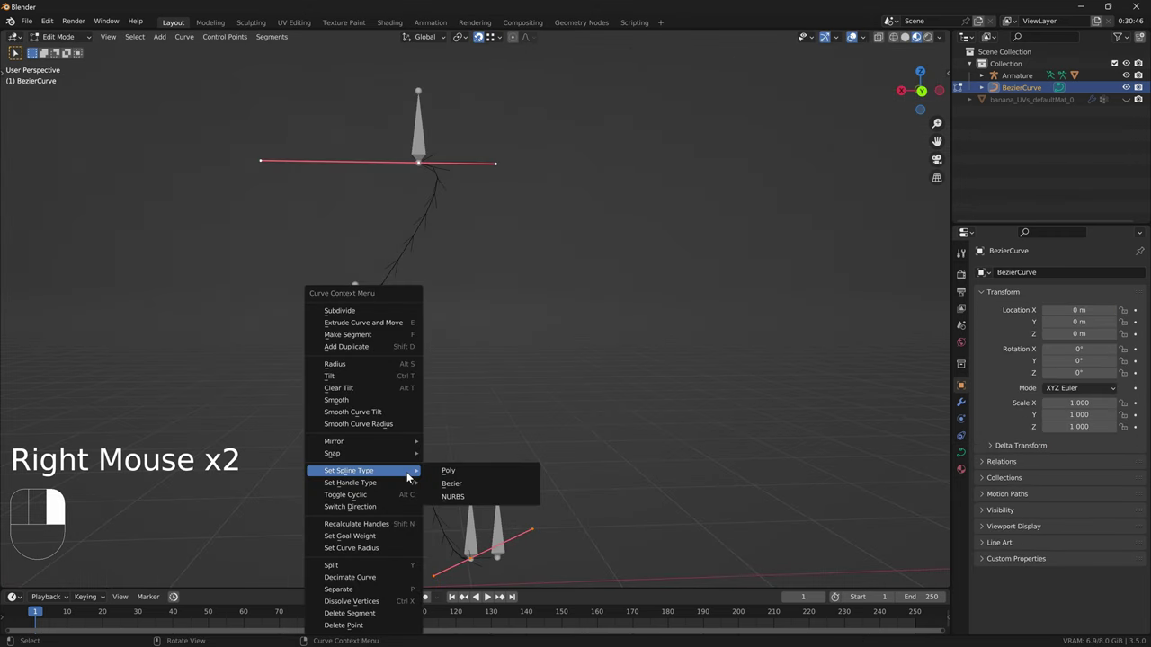
Set the spline type to Poly then back to Bezier, and make the handles Free.
{"action": "left_click", "coordinate": [447, 470]}
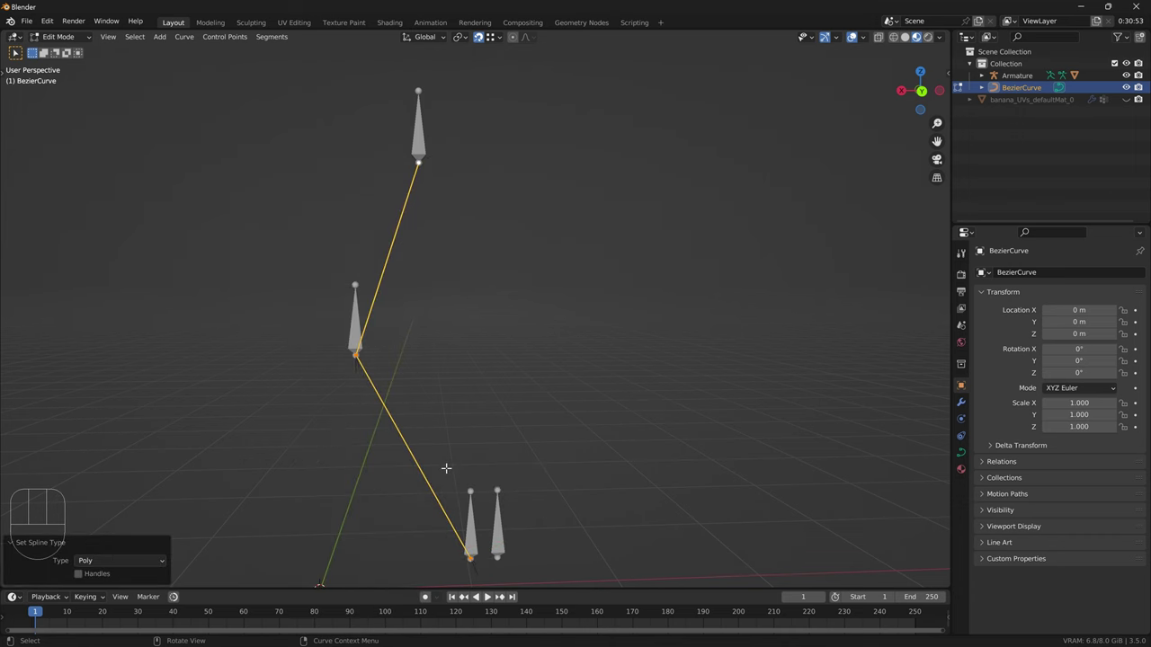
{"action": "right_click", "coordinate": [324, 356]}
{"action": "left_click", "coordinate": [419, 372]}
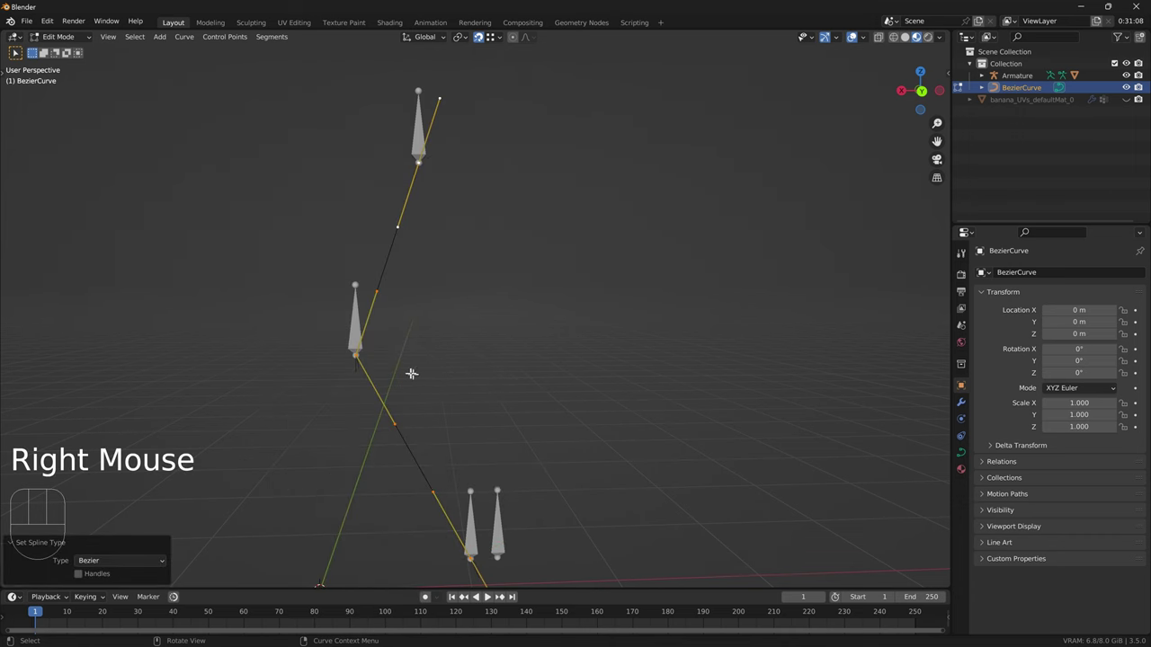
{"action": "right_click", "coordinate": [459, 317]}
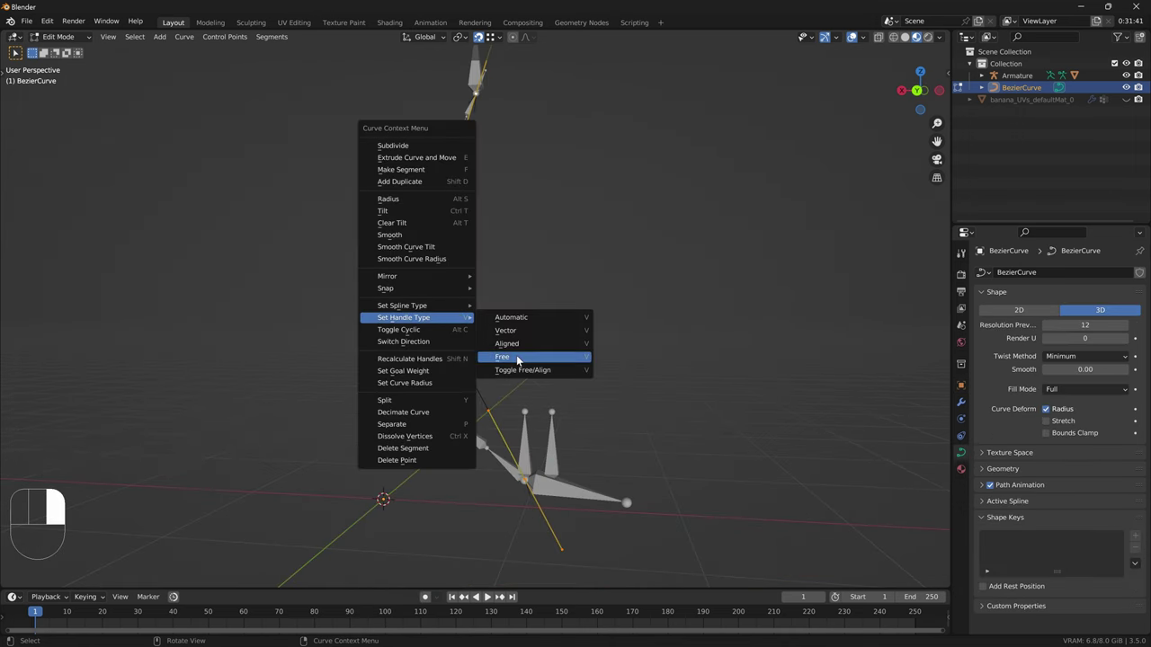
{"action": "left_click", "coordinate": [513, 358]}
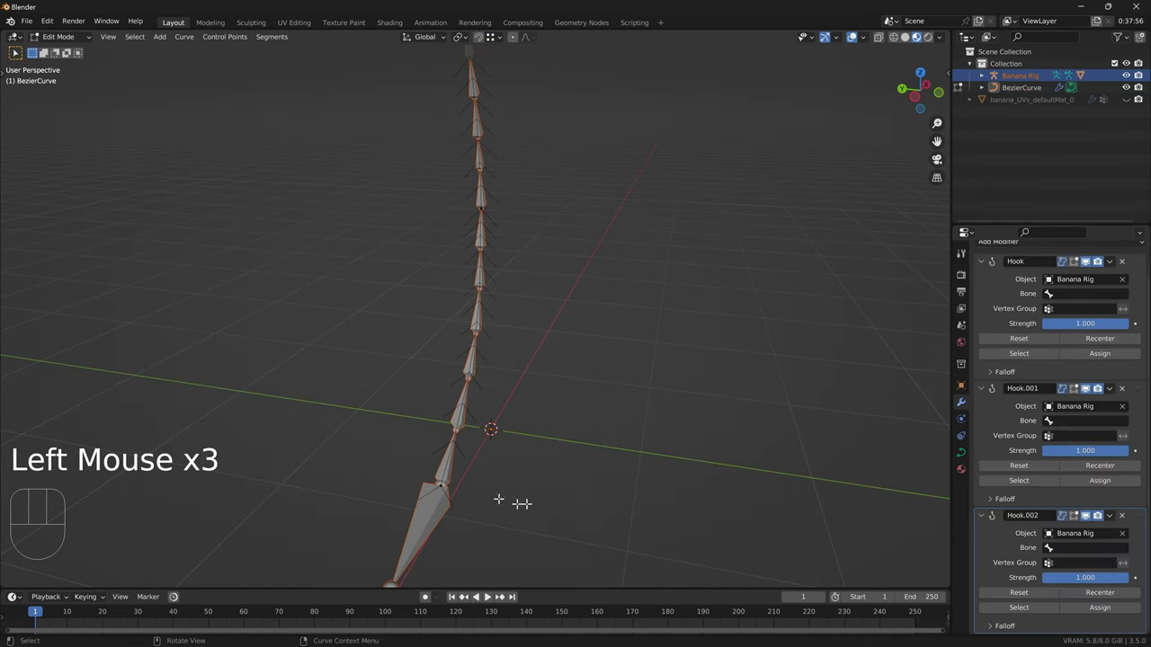
Hook the first Hook modifier to the Banana Bottom bone and assign the selected point.
{"action": "left_click", "coordinate": [434, 484]}
{"action": "middle_click_drag", "start_coordinate": [428, 486], "coordinate": [519, 428], "text": "shift"}
{"action": "left_click", "coordinate": [1078, 294]}
{"action": "type", "text": "bana"}
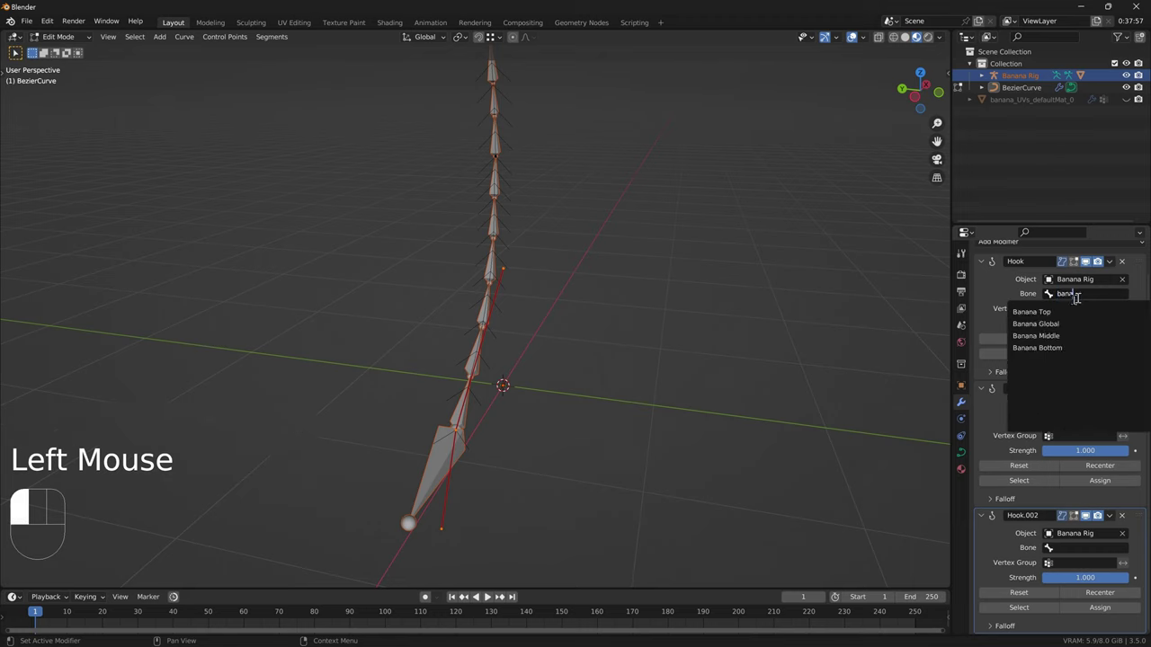
{"action": "left_click", "coordinate": [1039, 348]}
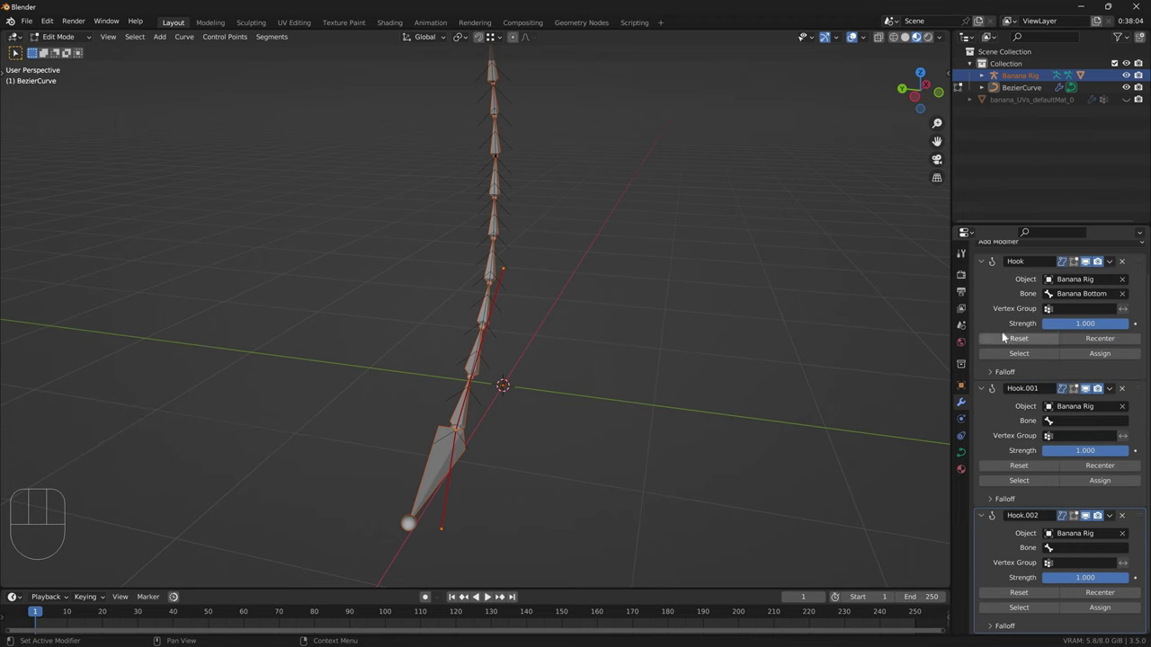
{"action": "left_click", "coordinate": [1099, 355]}
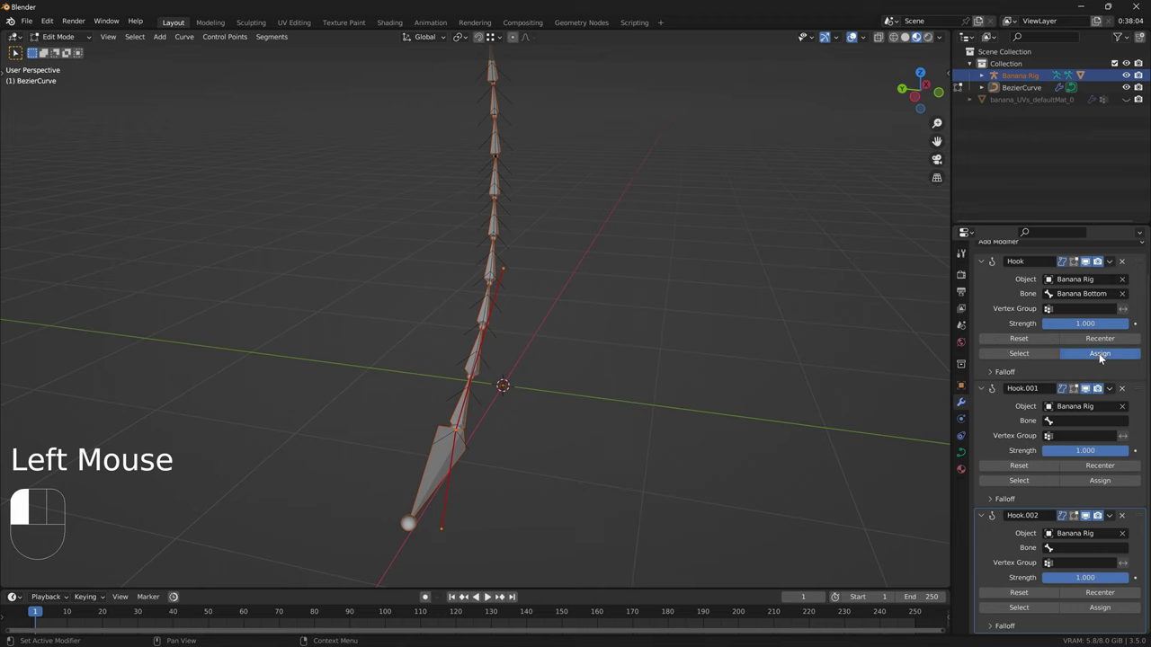
{"action": "triple_click", "coordinate": [1098, 356]}
{"action": "double_click", "coordinate": [1099, 356]}
{"action": "double_click", "coordinate": [1099, 356]}
{"action": "triple_click", "coordinate": [1098, 355]}
{"action": "left_click", "coordinate": [1098, 355]}
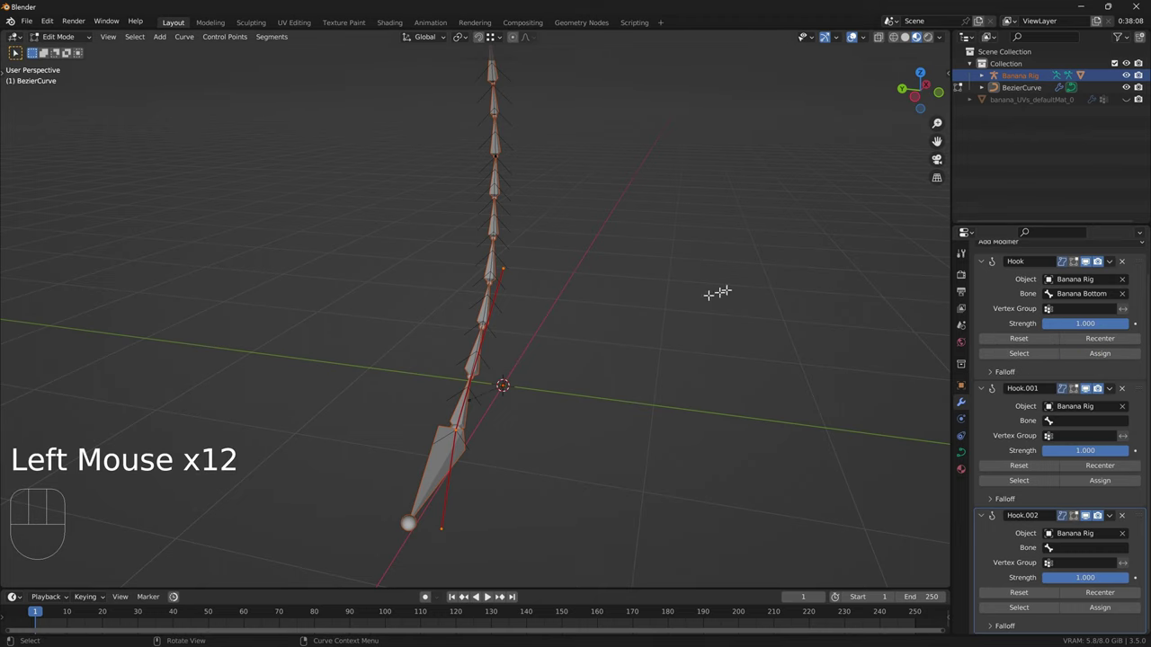
{"action": "left_click", "coordinate": [669, 362]}
Hook Hook.001 to Banana Middle with recentering, and Hook.002 to Banana Top.
{"action": "left_click", "coordinate": [1074, 421]}
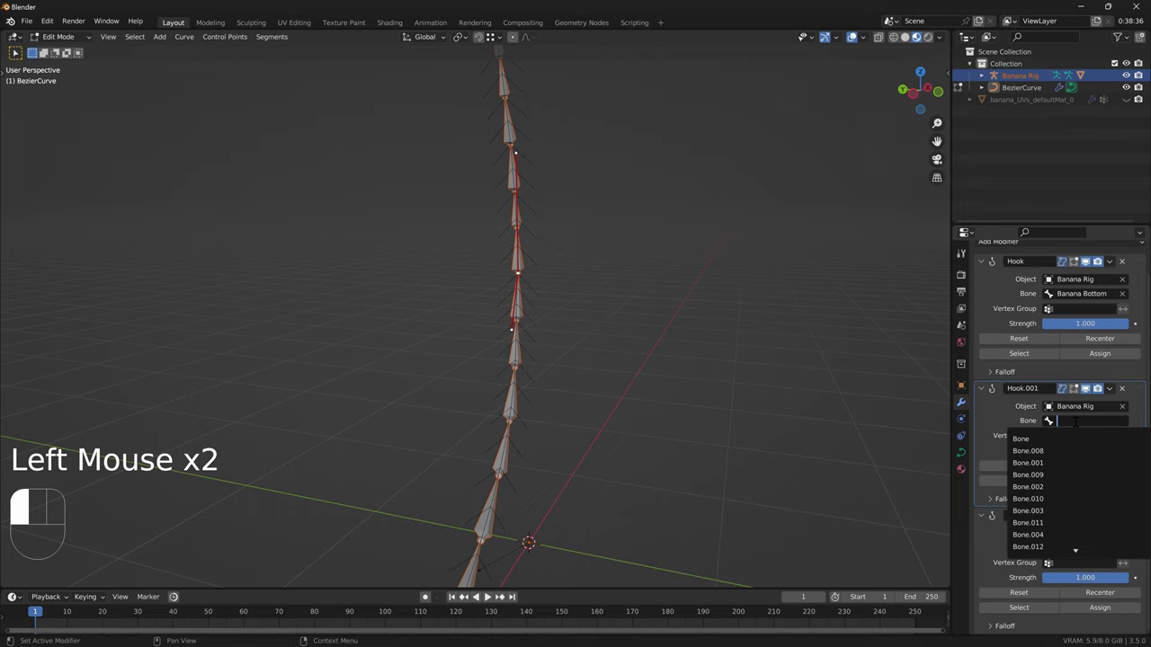
{"action": "type", "text": "banana"}
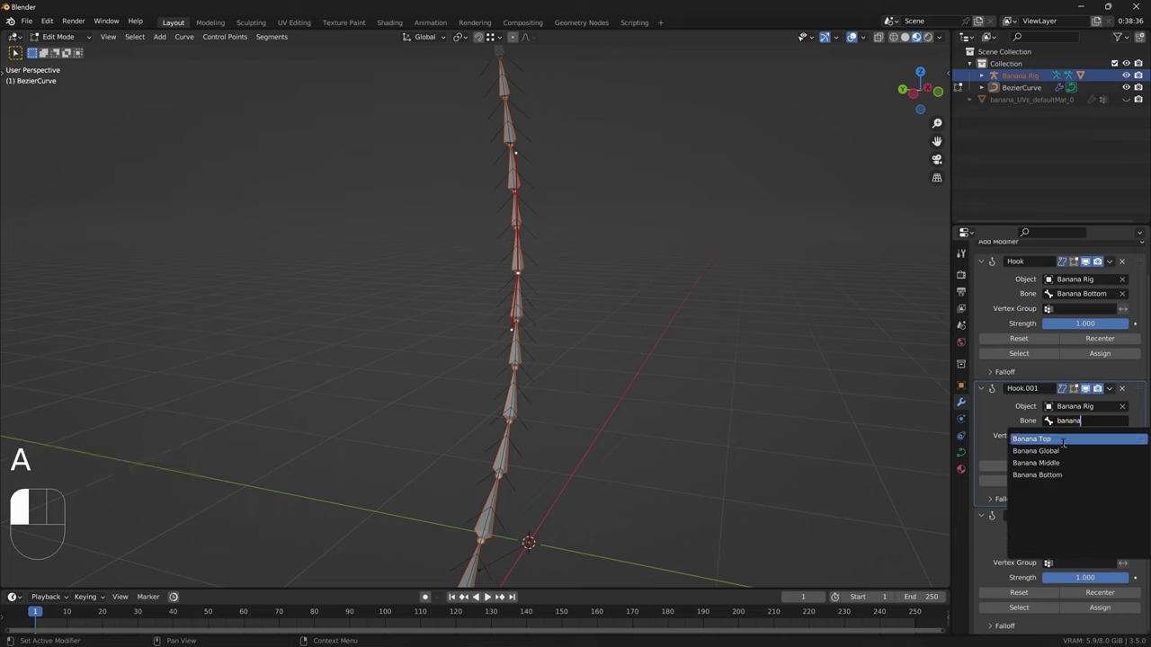
{"action": "left_click", "coordinate": [1055, 464]}
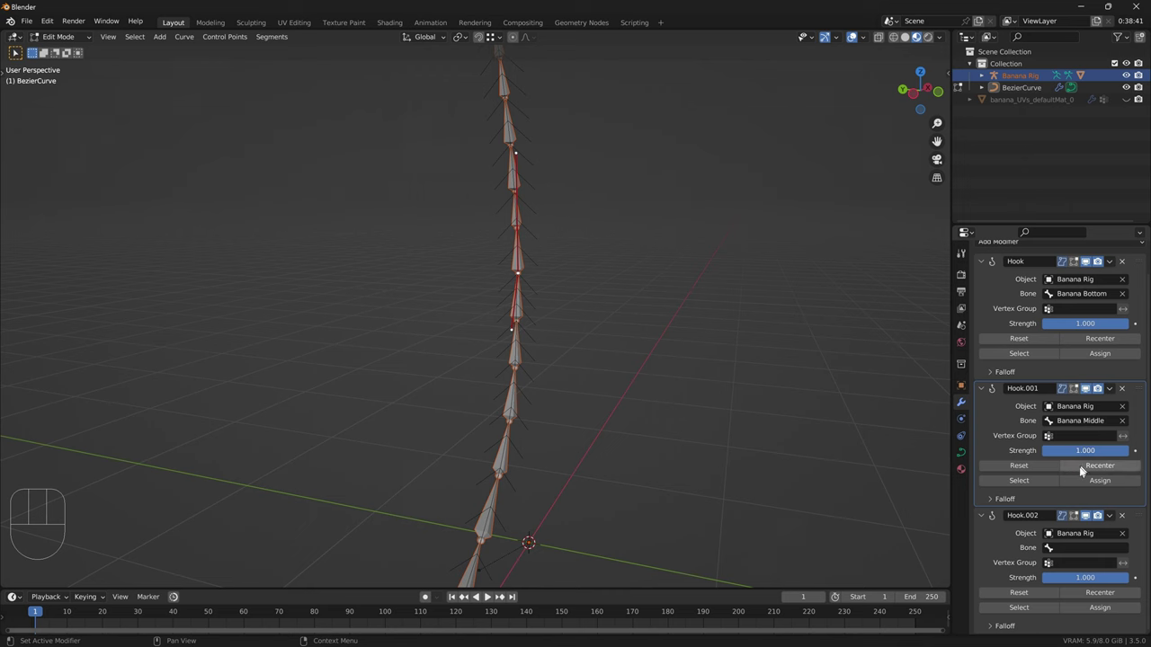
{"action": "left_click", "coordinate": [1100, 465]}
{"action": "left_click", "coordinate": [1079, 548]}
{"action": "type", "text": "banaa"}
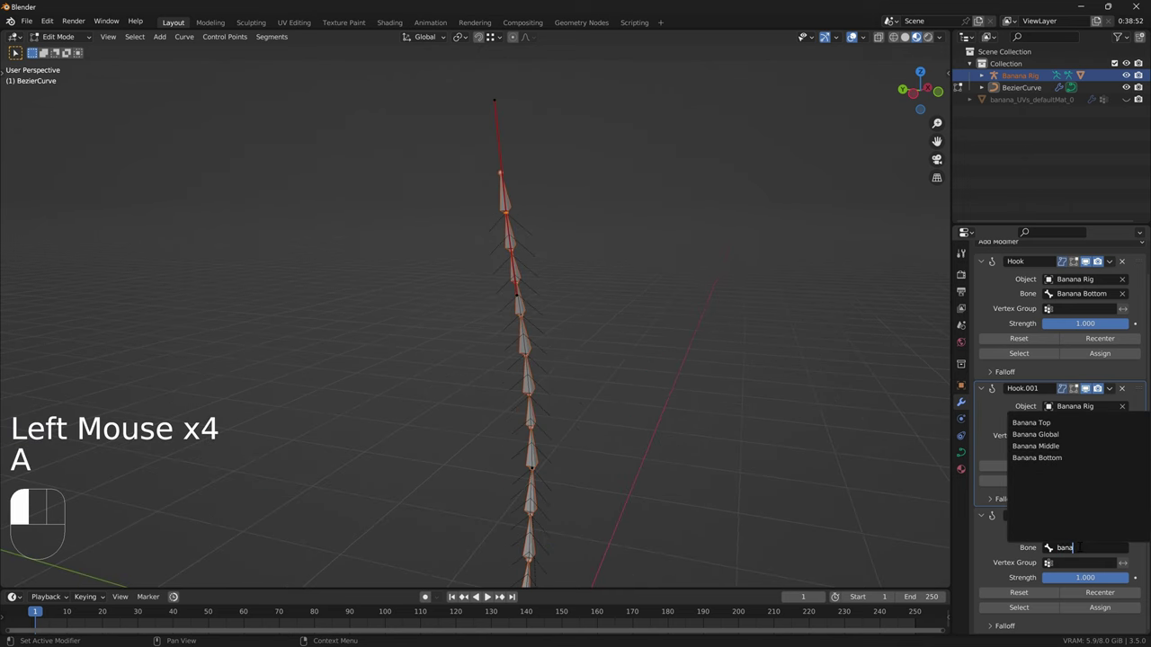
{"action": "left_click", "coordinate": [1033, 422]}
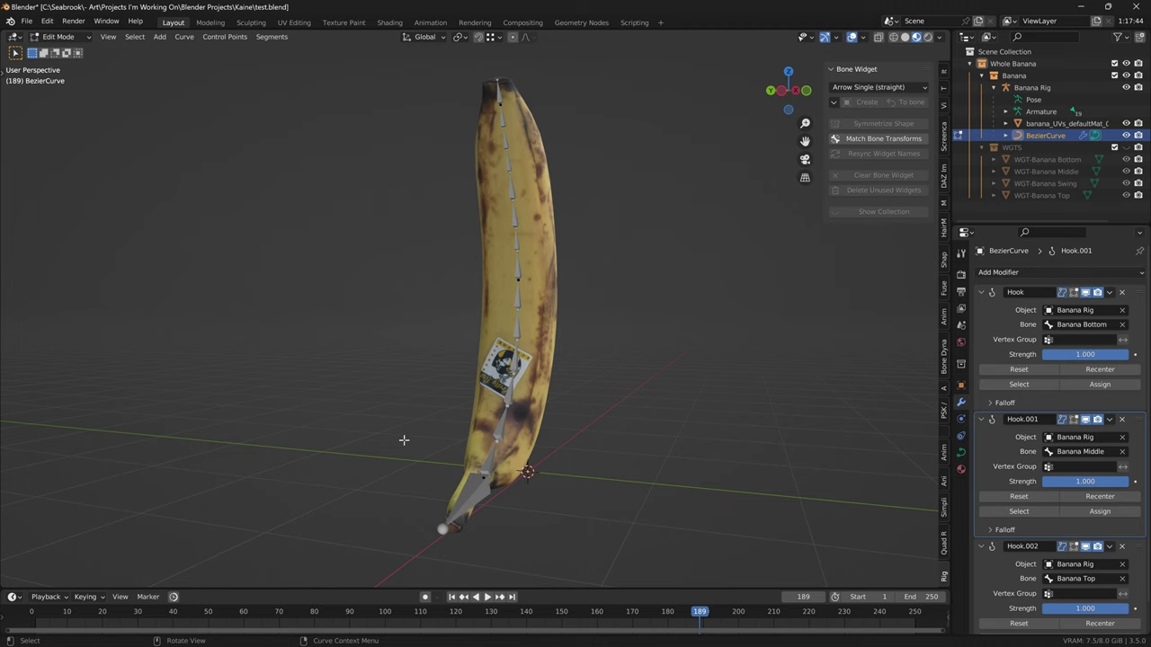
Box-select the base, middle and top curve points and assign them to Hook, Hook.001 and Hook.002.
{"action": "left_click_drag", "start_coordinate": [404, 440], "coordinate": [490, 495]}
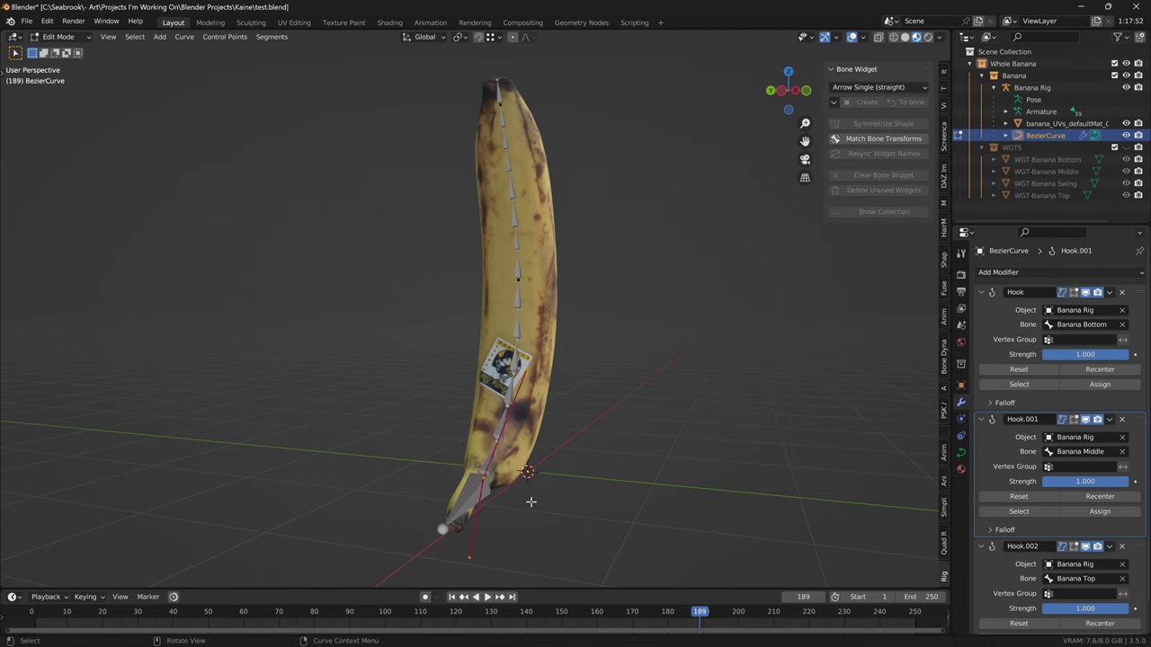
{"action": "left_click", "coordinate": [1089, 384]}
{"action": "left_click", "coordinate": [543, 322]}
{"action": "left_click_drag", "start_coordinate": [465, 268], "coordinate": [601, 336]}
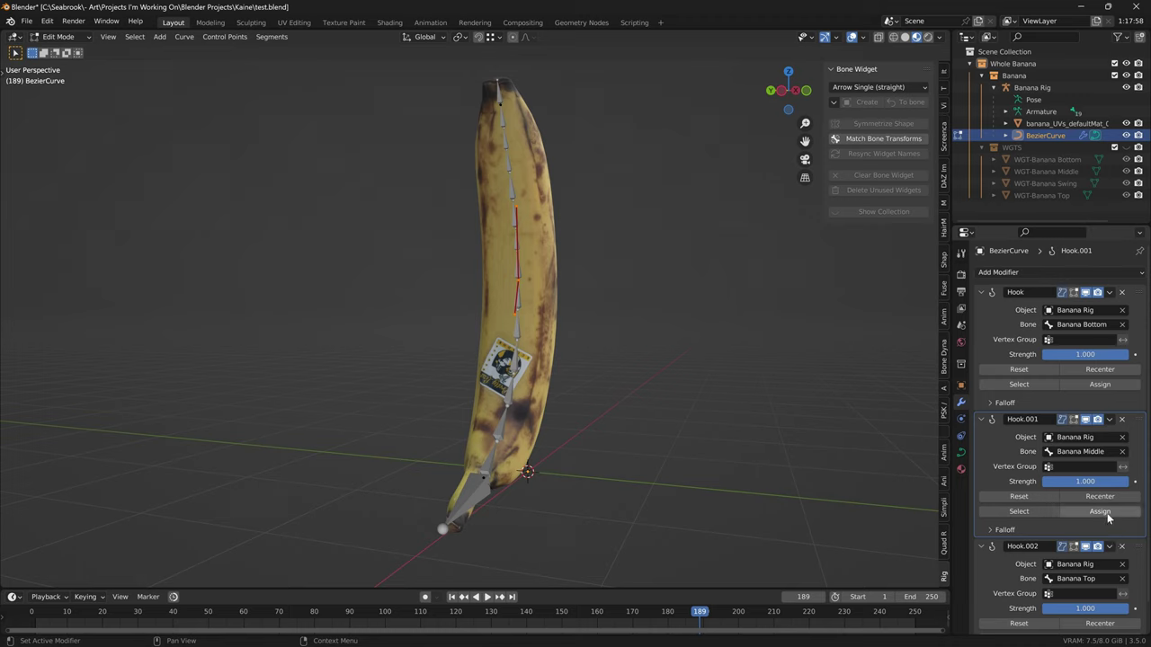
{"action": "scroll", "coordinate": [1106, 515], "scroll_direction": "down", "scroll_amount": 1}
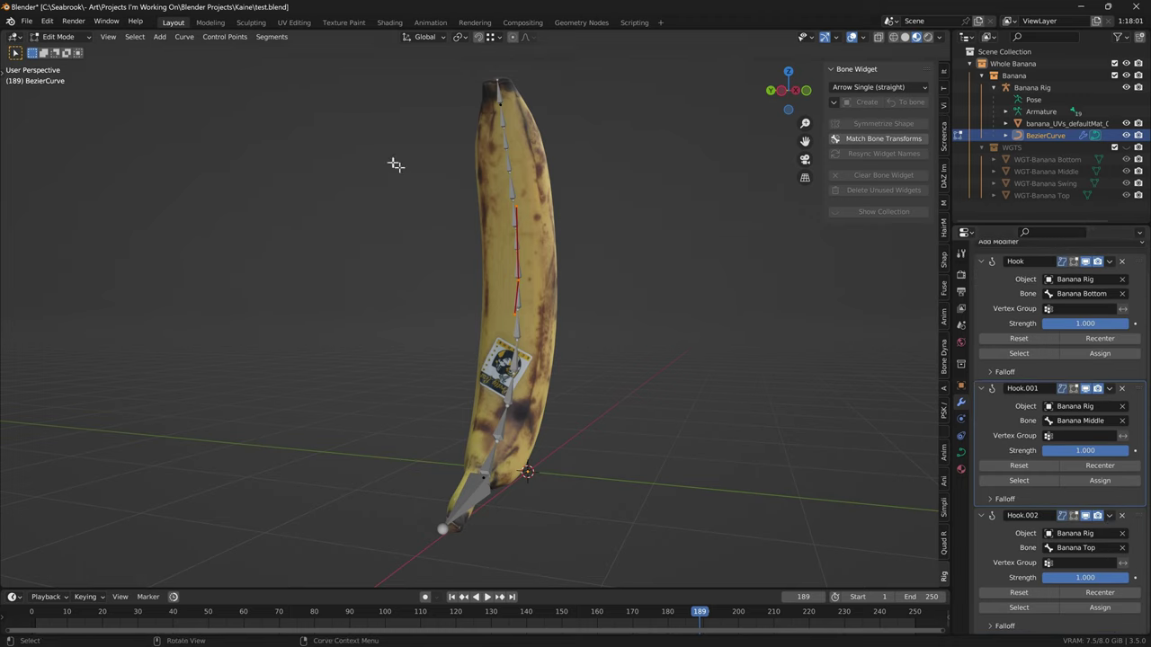
{"action": "left_click", "coordinate": [546, 142]}
{"action": "left_click_drag", "start_coordinate": [452, 79], "coordinate": [567, 131]}
{"action": "left_click", "coordinate": [1103, 607]}
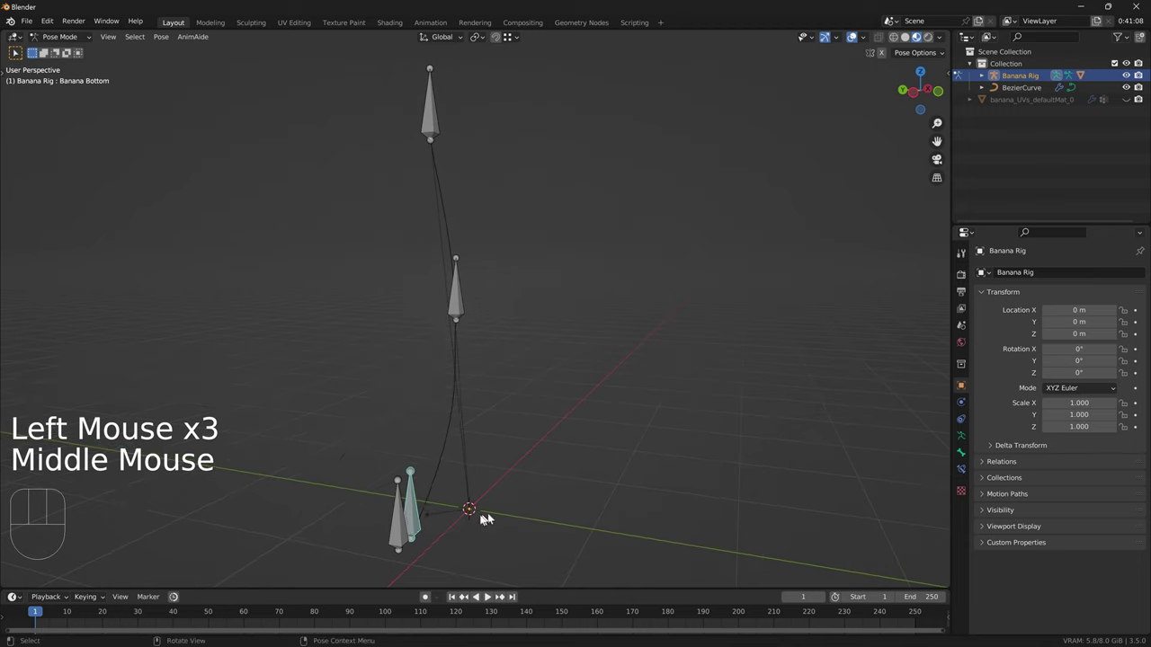
Test the rig by moving a control bone, undoing, then scaling it.
{"action": "key", "text": "g"}
{"action": "key", "text": "ctrl+z"}
{"action": "key", "text": "s"}
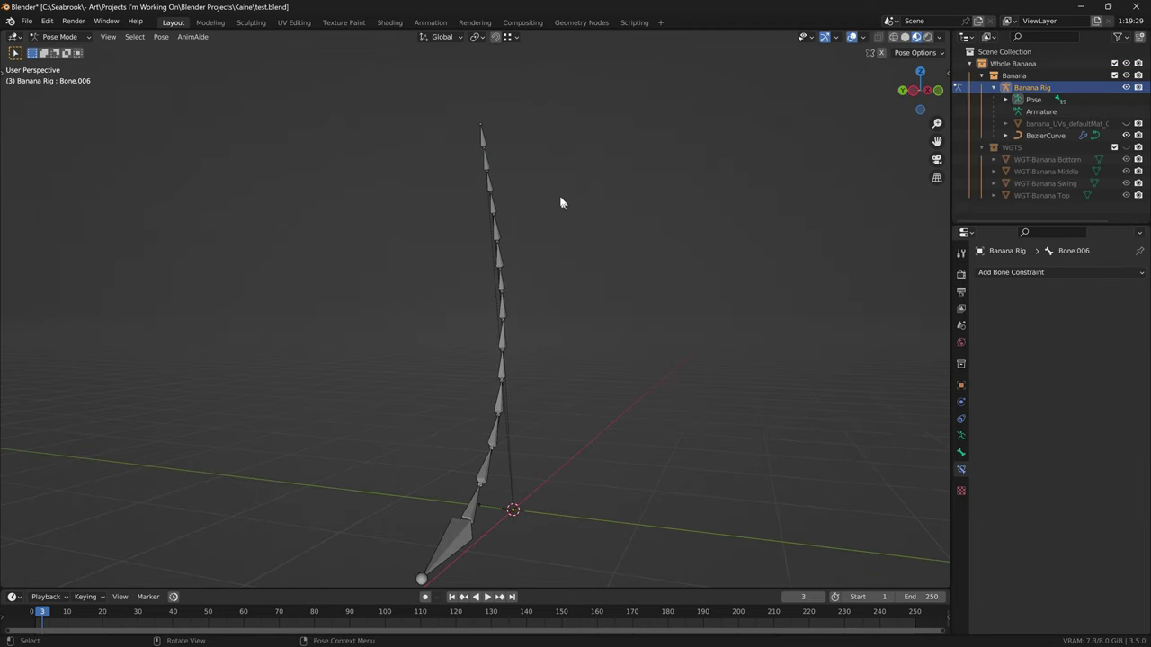
Add a Spline IK constraint to the chain's tip bone targeting BezierCurve.
{"action": "left_click", "coordinate": [484, 163]}
{"action": "left_click", "coordinate": [961, 453]}
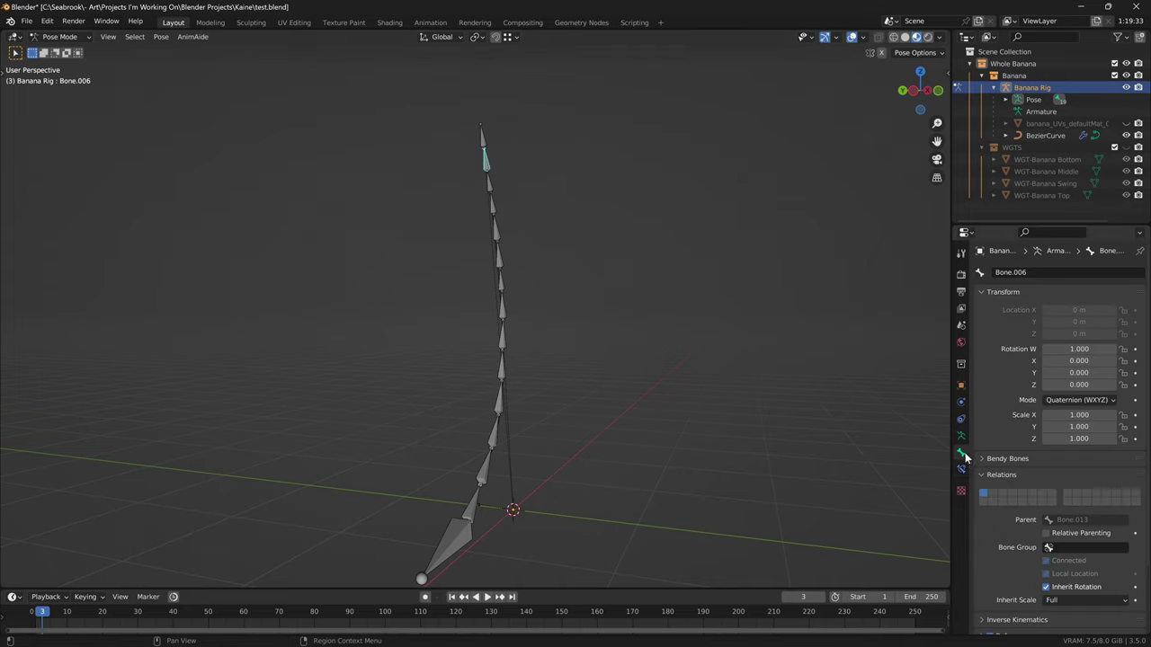
{"action": "left_click", "coordinate": [962, 469]}
{"action": "left_click", "coordinate": [1027, 273]}
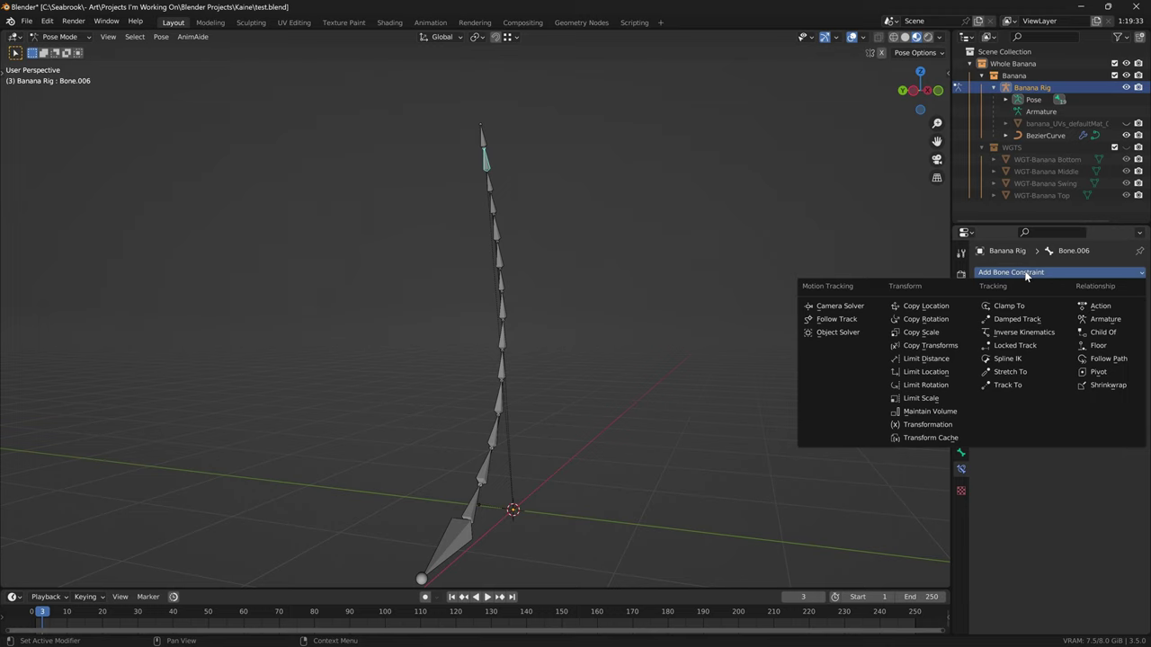
{"action": "left_click", "coordinate": [1014, 358]}
{"action": "left_click", "coordinate": [1077, 311]}
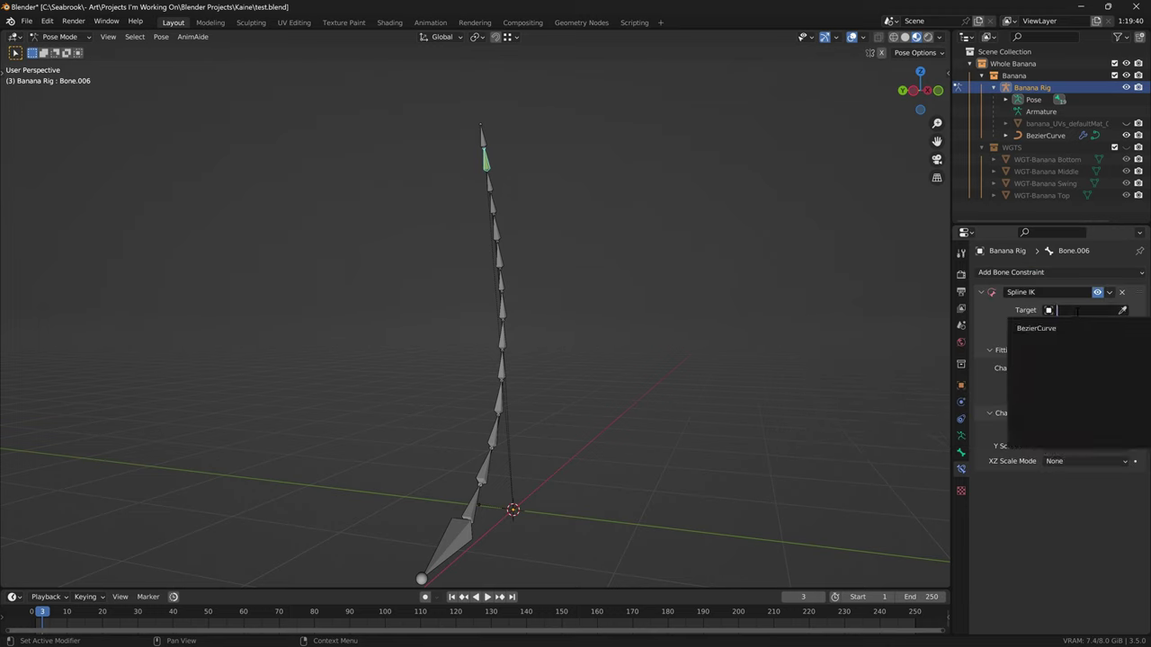
{"action": "left_click", "coordinate": [1074, 329]}
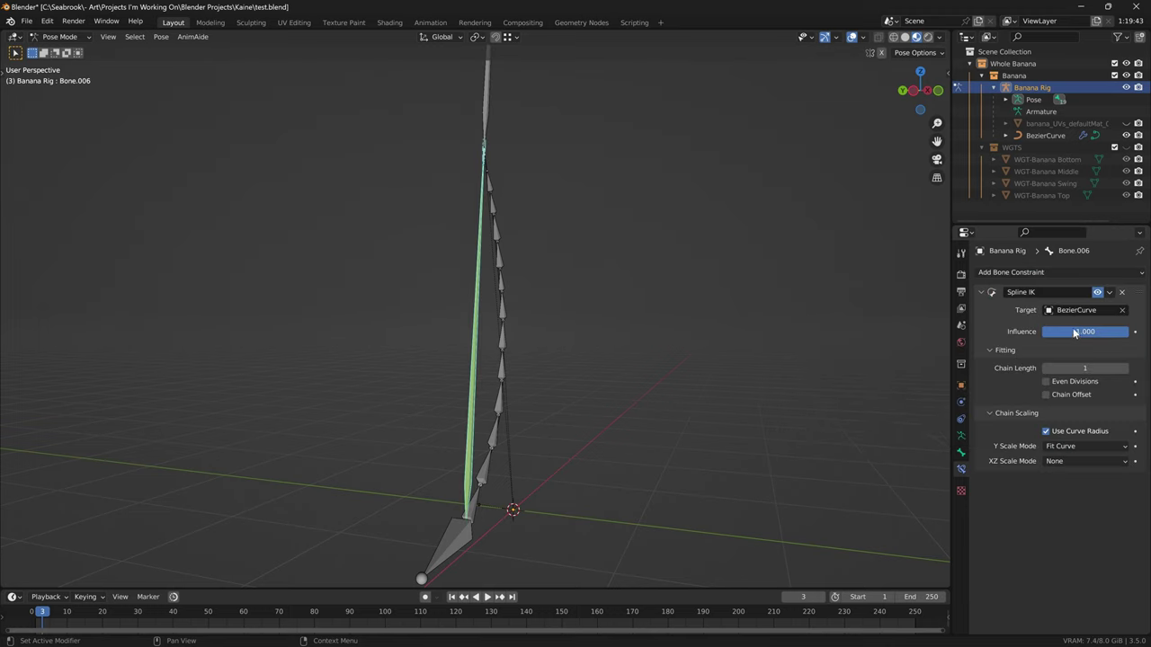
Set the Spline IK chain length to 13 and both Y and XZ scale modes to Bone Original.
{"action": "left_click", "coordinate": [1124, 368]}
{"action": "left_click", "coordinate": [1124, 368]}
{"action": "left_click", "coordinate": [1124, 368]}
{"action": "left_click", "coordinate": [1124, 367]}
{"action": "left_click", "coordinate": [1124, 368]}
{"action": "left_click", "coordinate": [1124, 368]}
{"action": "left_click", "coordinate": [1124, 368]}
{"action": "left_click", "coordinate": [1124, 368]}
{"action": "left_click", "coordinate": [1124, 368]}
{"action": "left_click", "coordinate": [1124, 368]}
{"action": "left_click", "coordinate": [1124, 368]}
{"action": "left_click", "coordinate": [1124, 368]}
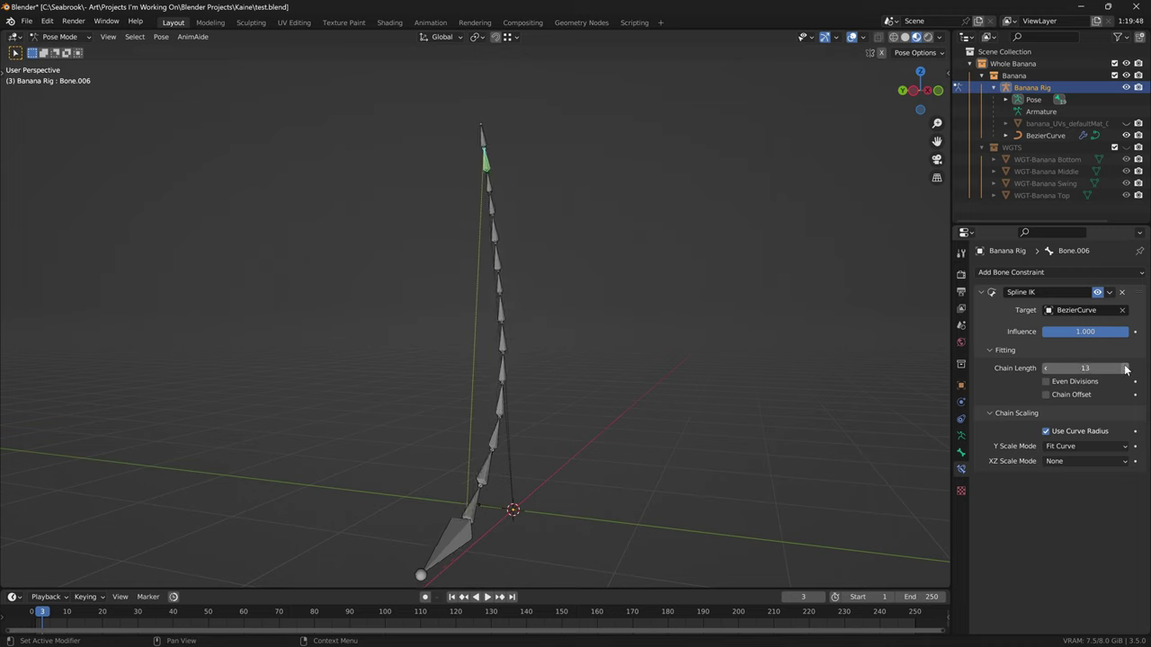
{"action": "left_click", "coordinate": [1086, 444]}
{"action": "left_click", "coordinate": [1085, 488]}
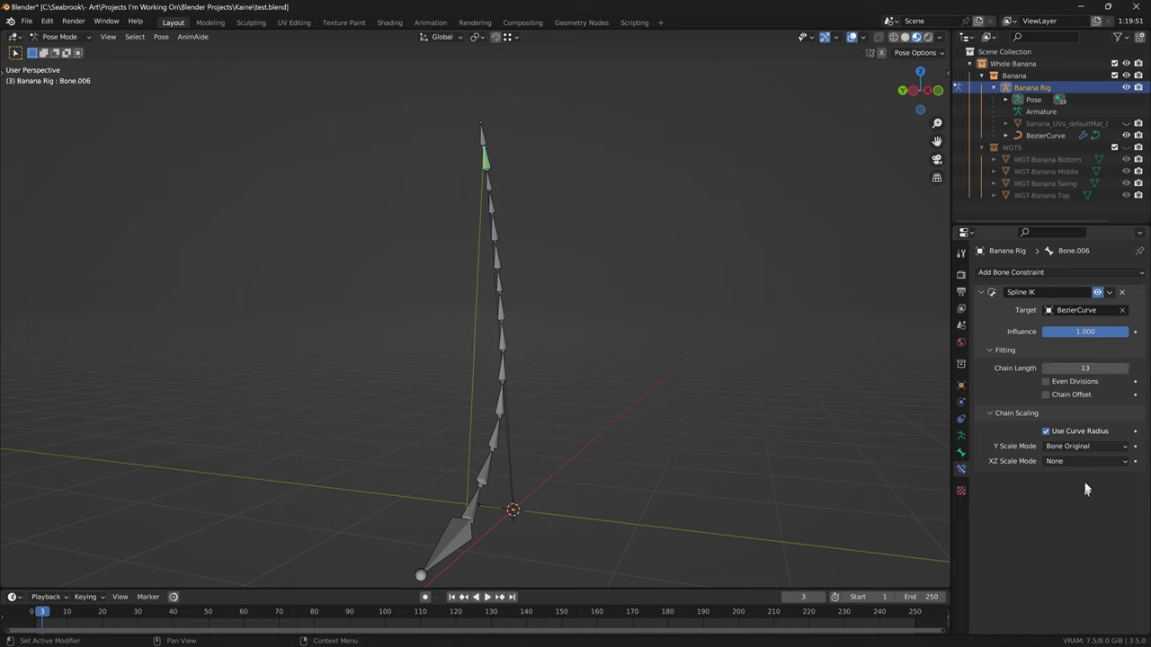
{"action": "left_click", "coordinate": [1086, 461]}
{"action": "left_click", "coordinate": [1083, 488]}
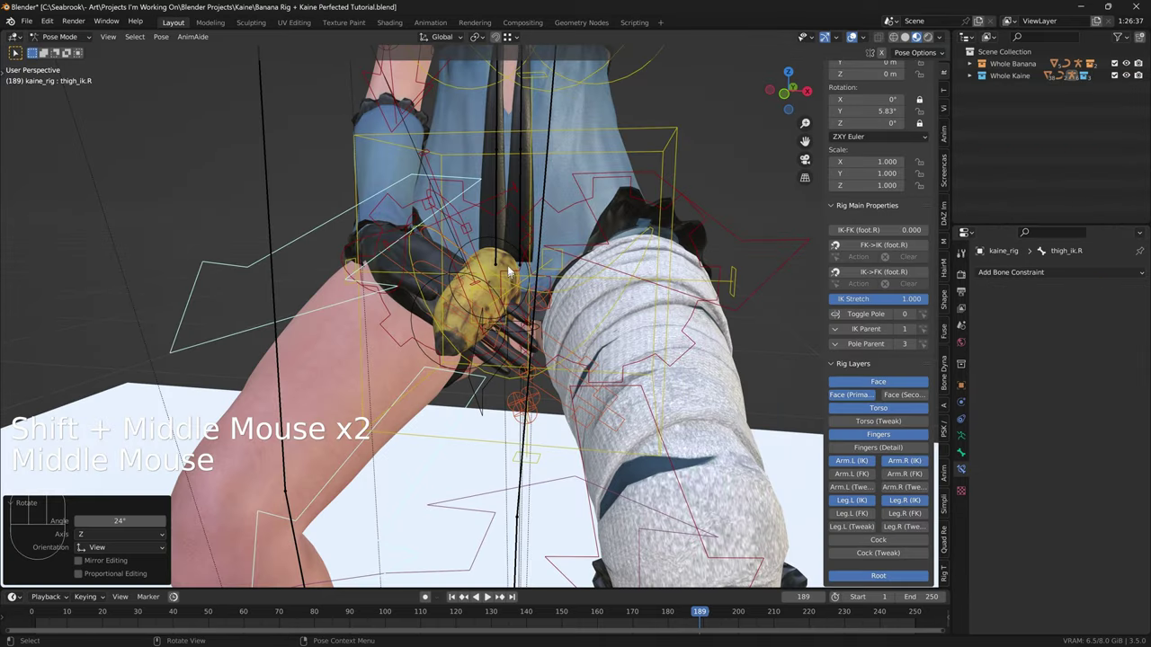
Return to object mode and move the banana into position.
{"action": "key", "text": "ctrl+Tab"}
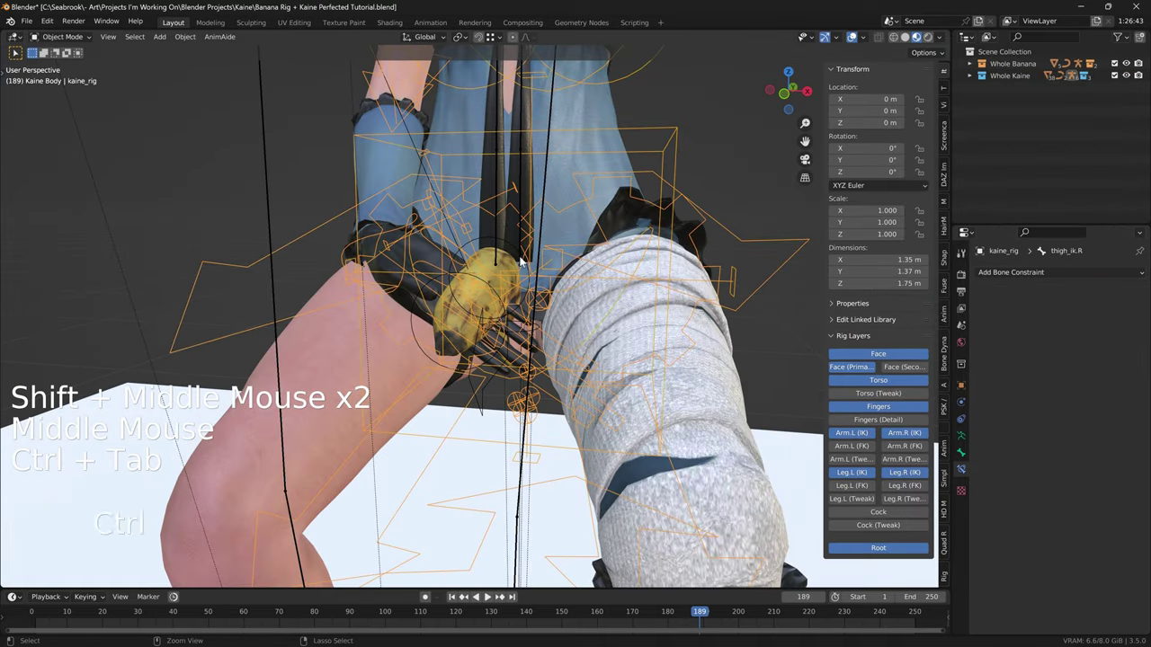
{"action": "left_click", "coordinate": [521, 260]}
{"action": "middle_click_drag", "start_coordinate": [521, 260], "coordinate": [476, 281]}
{"action": "key", "text": "g"}
{"action": "left_click", "coordinate": [507, 282]}
{"action": "scroll", "coordinate": [511, 259], "scroll_direction": "up", "scroll_amount": 1}
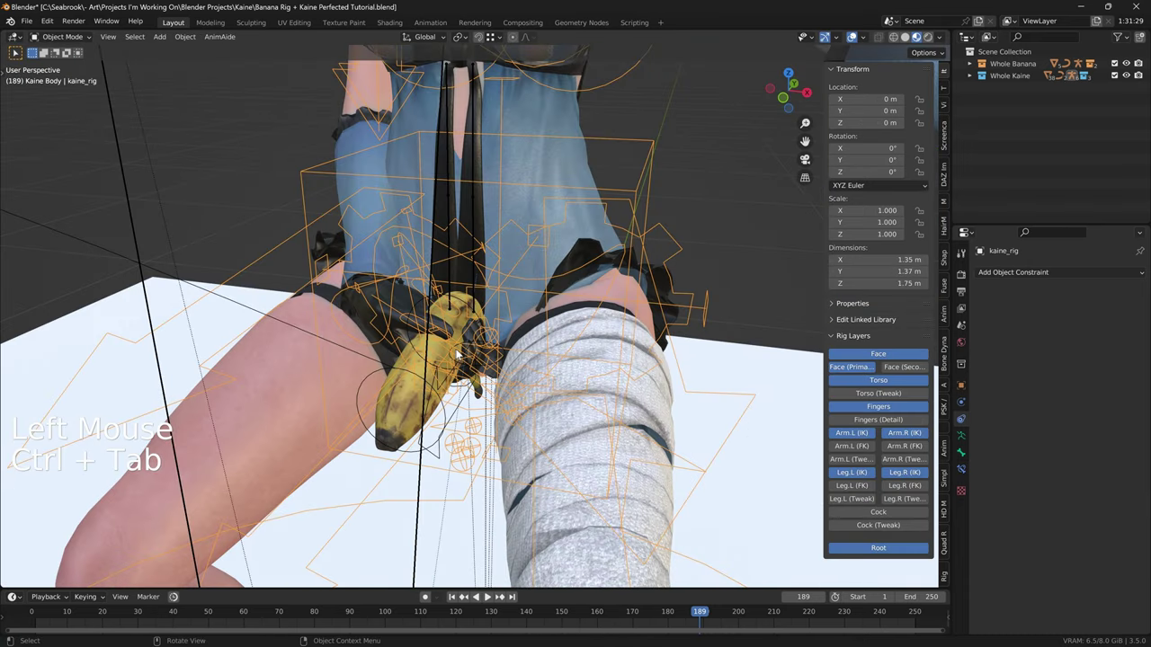
Set Banana Rig's Child Of constraint bone to torso and apply Set Inverse.
{"action": "left_click", "coordinate": [460, 352]}
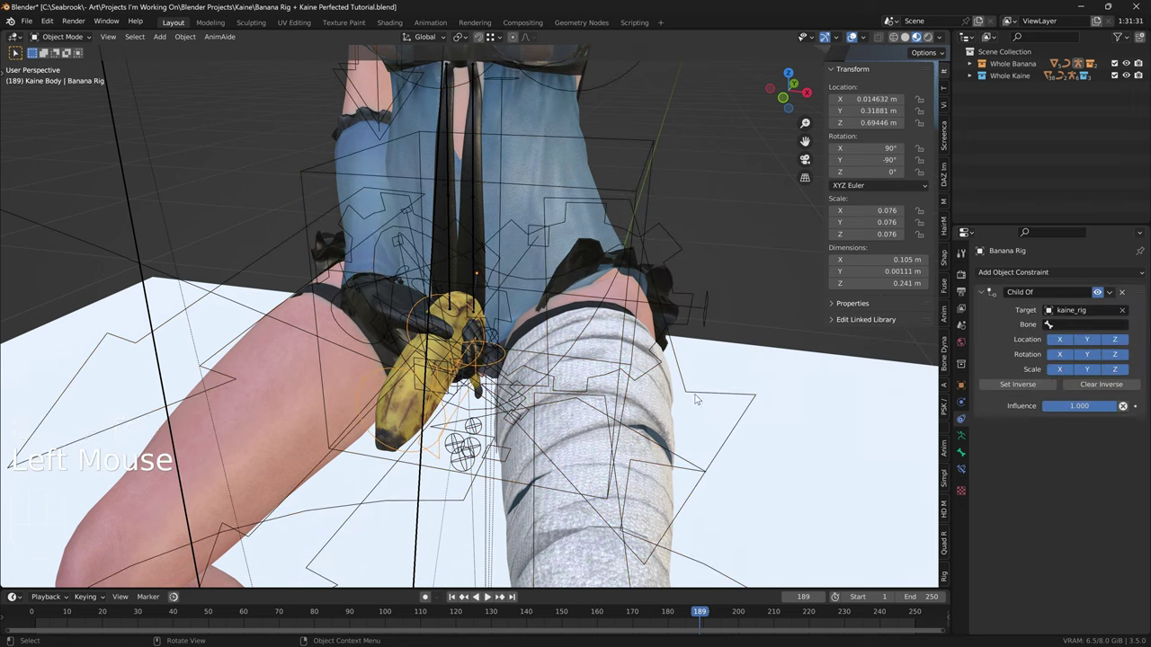
{"action": "left_click", "coordinate": [1072, 323]}
{"action": "type", "text": "to"}
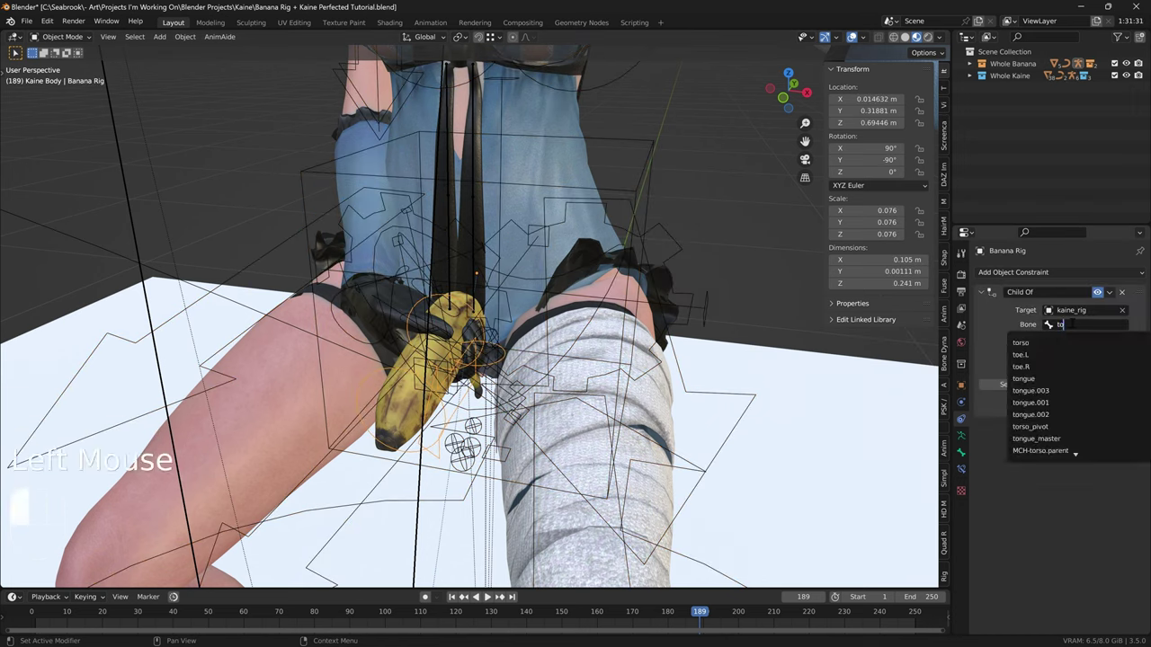
{"action": "type", "text": "rso"}
{"action": "left_click", "coordinate": [1061, 345]}
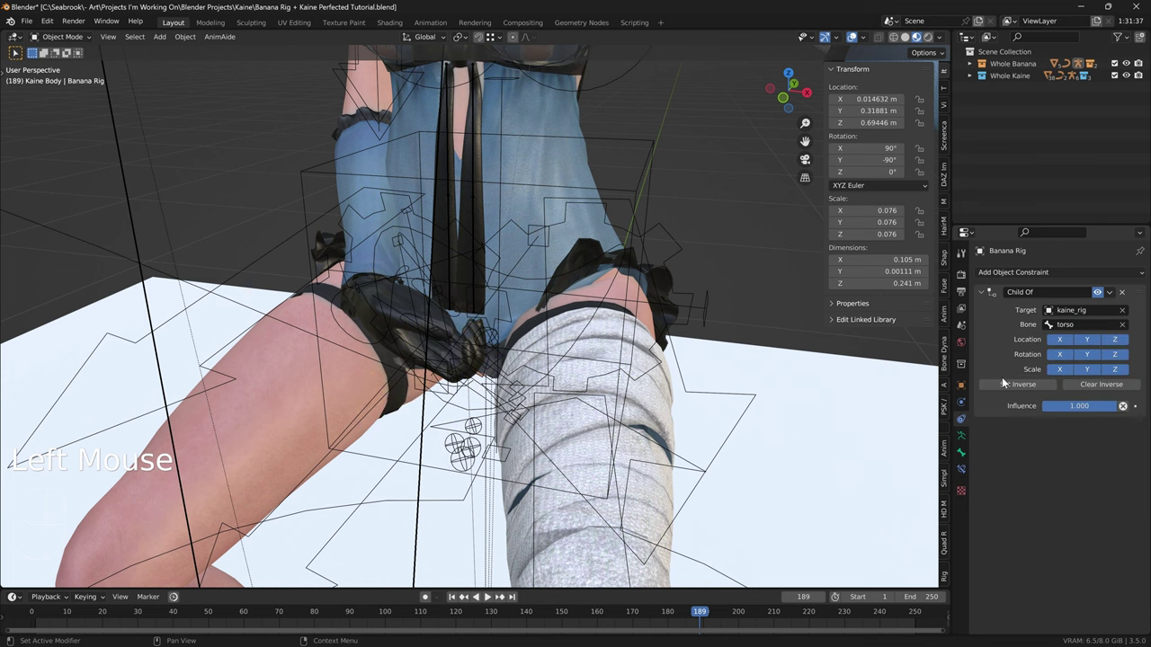
{"action": "left_click", "coordinate": [1017, 384]}
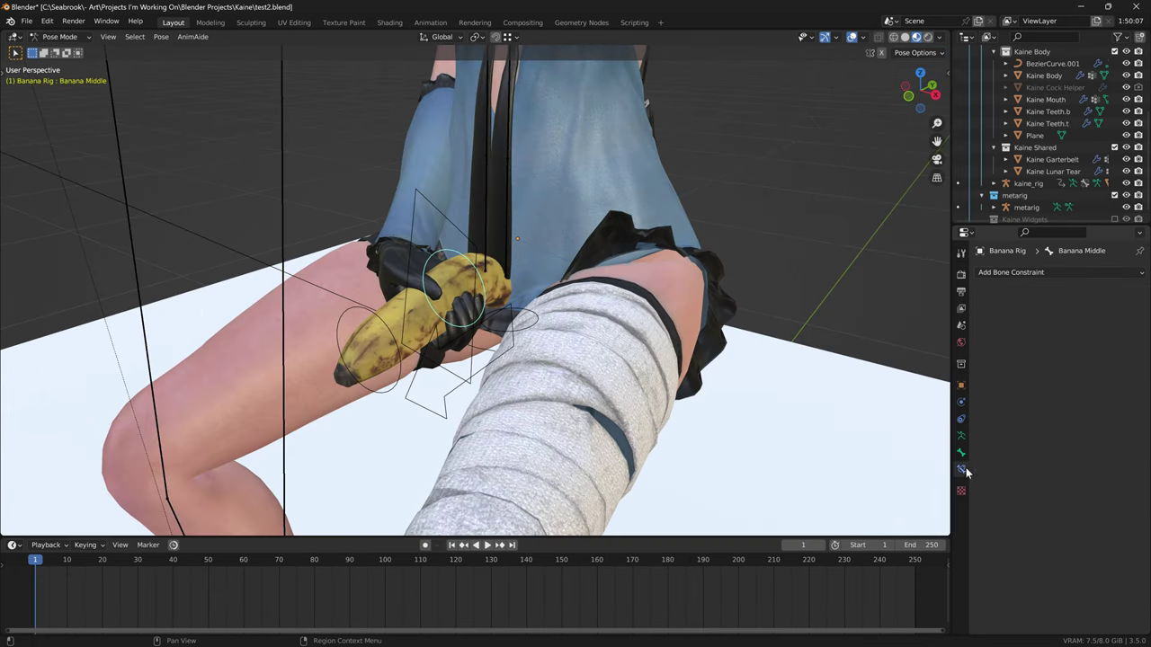
Give Banana Middle a Child Of constraint to kaine_rig's hand_ik.R bone, with Set Inverse.
{"action": "left_click", "coordinate": [1031, 273]}
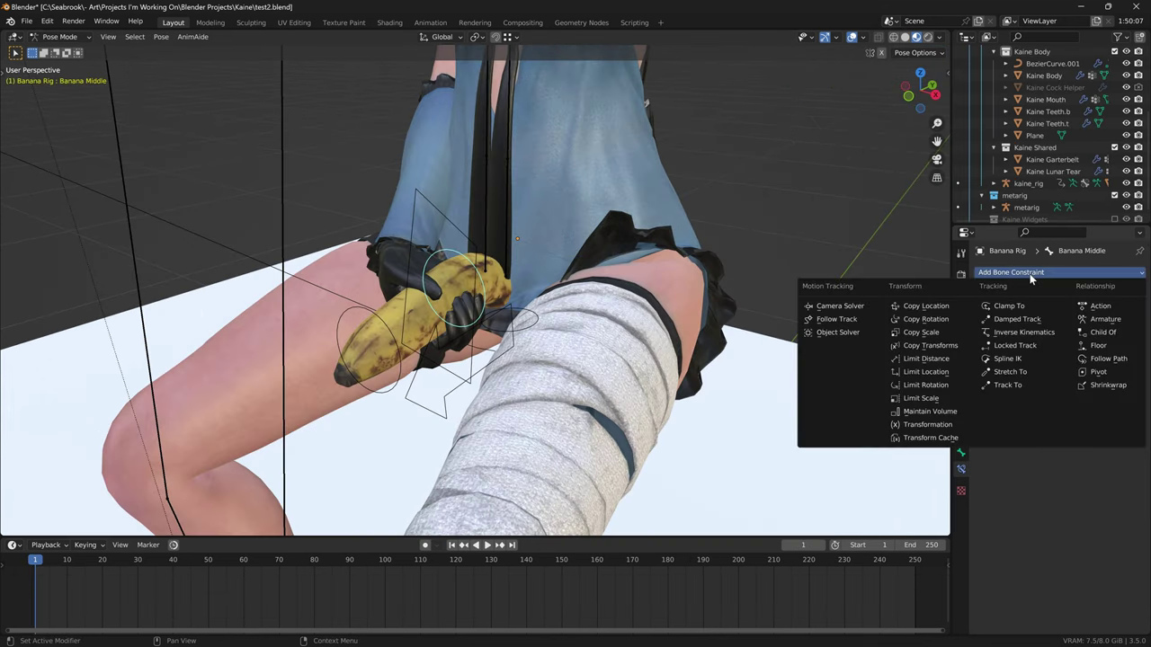
{"action": "left_click", "coordinate": [1104, 333]}
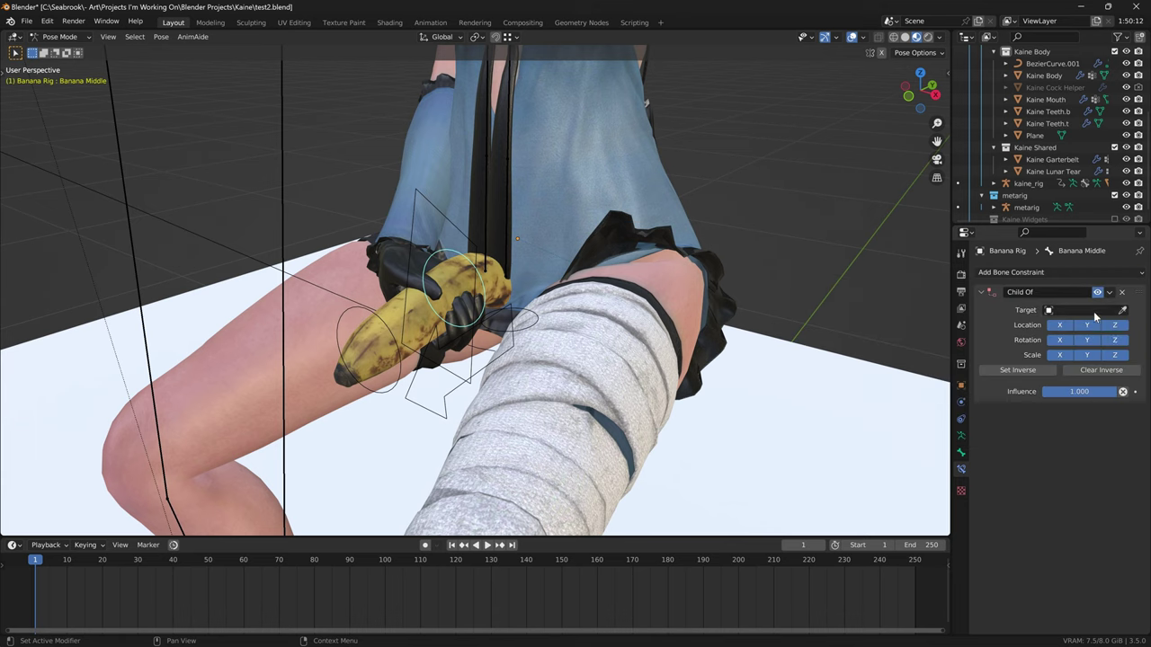
{"action": "left_click", "coordinate": [1083, 310]}
{"action": "type", "text": "kaine"}
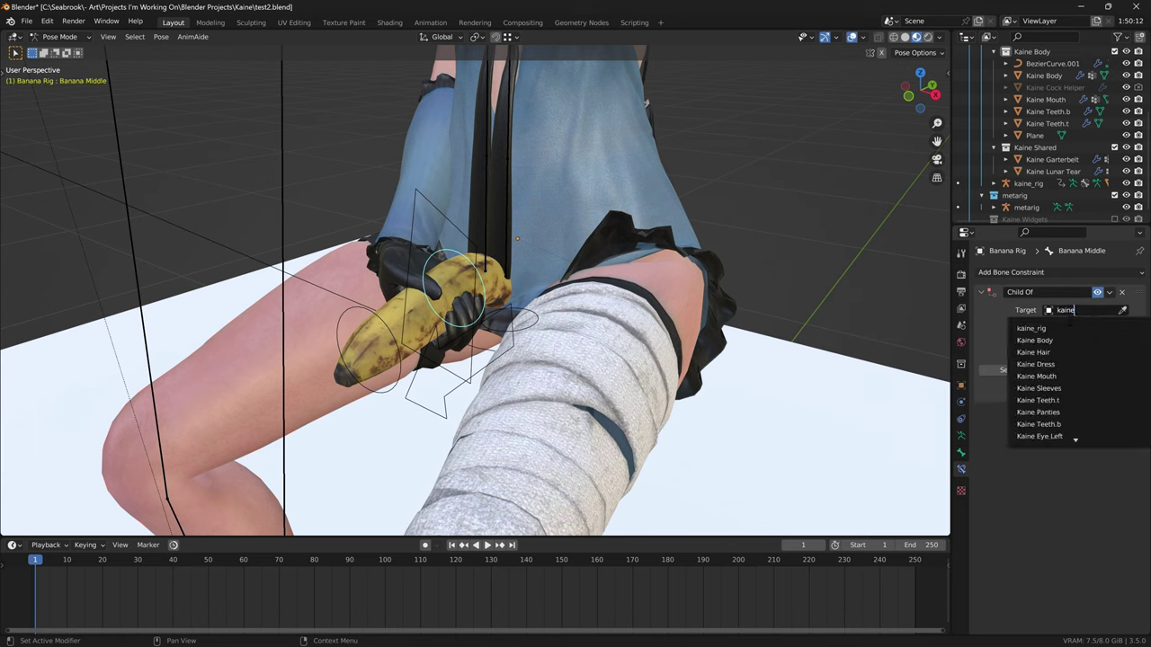
{"action": "left_click", "coordinate": [1070, 329]}
{"action": "left_click", "coordinate": [1070, 326]}
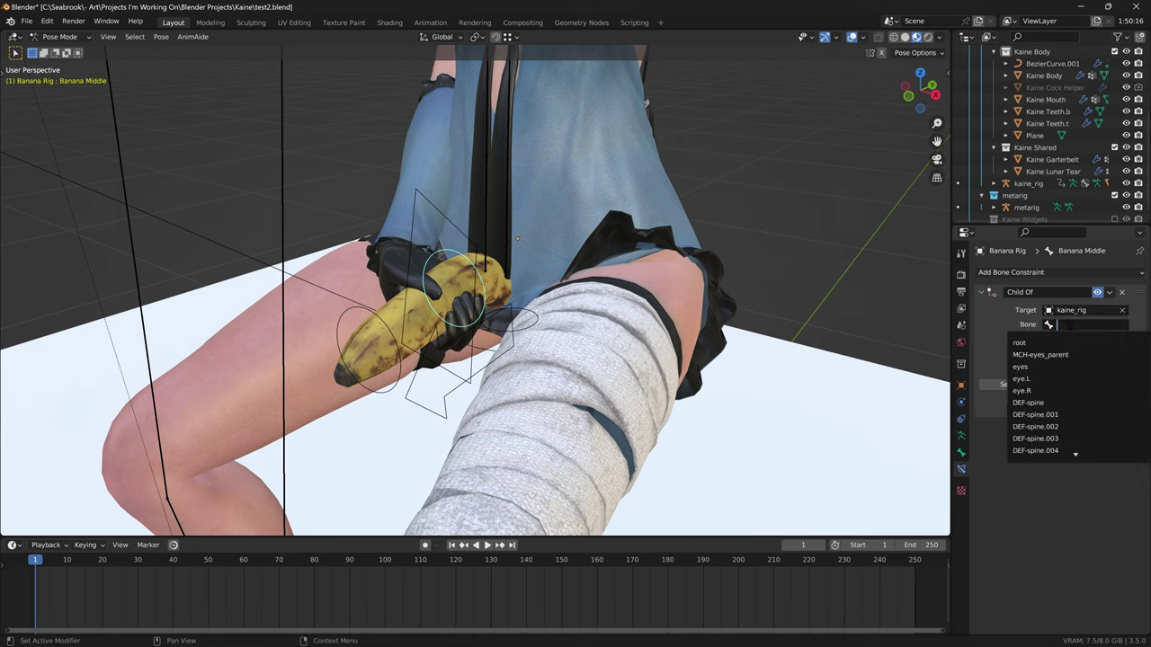
{"action": "type", "text": "hand"}
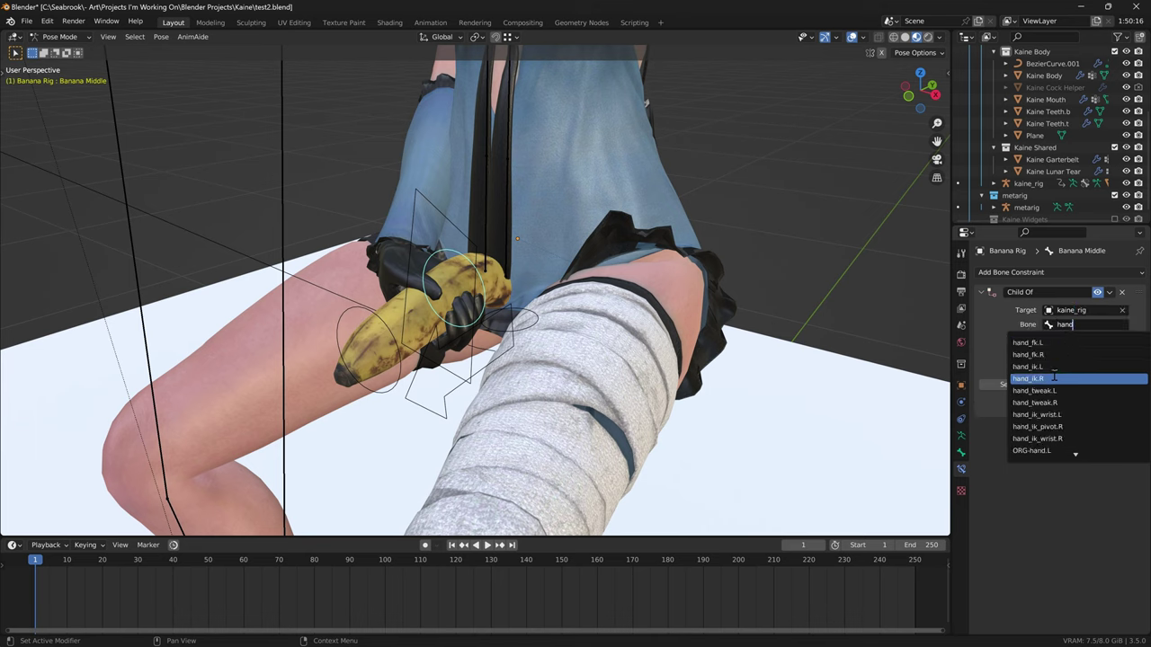
{"action": "left_click", "coordinate": [1057, 377]}
{"action": "left_click", "coordinate": [1018, 384]}
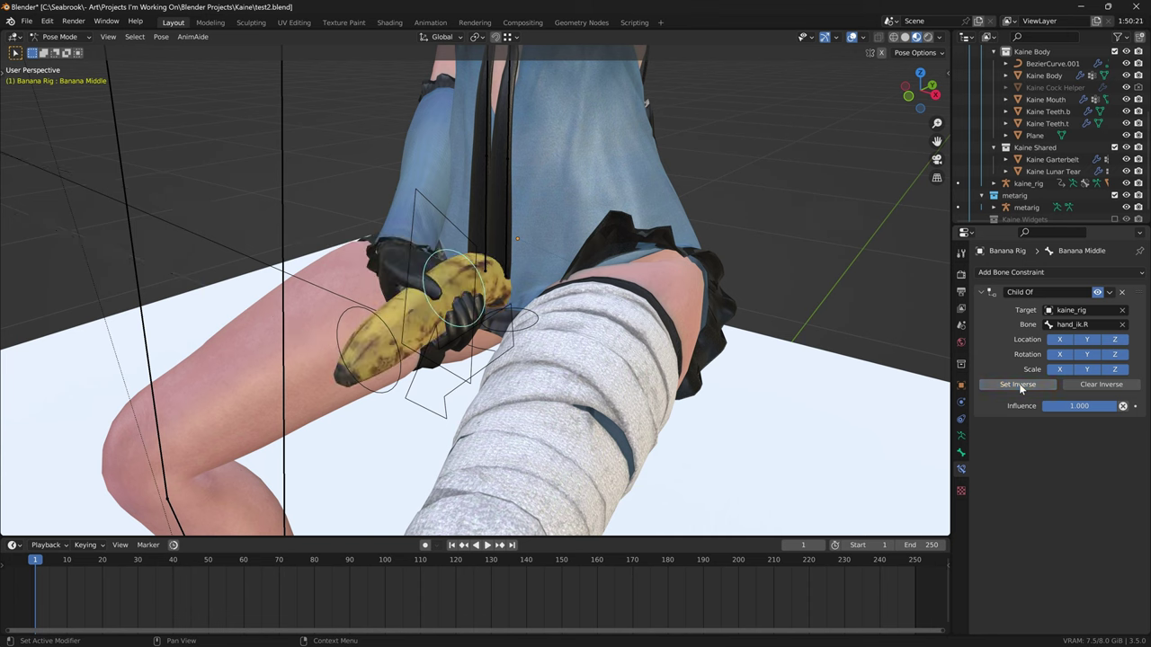
Give Banana Top the same Child Of constraint to kaine_rig's hand_ik.R, with Set Inverse.
{"action": "left_click", "coordinate": [394, 342]}
{"action": "left_click", "coordinate": [1011, 273]}
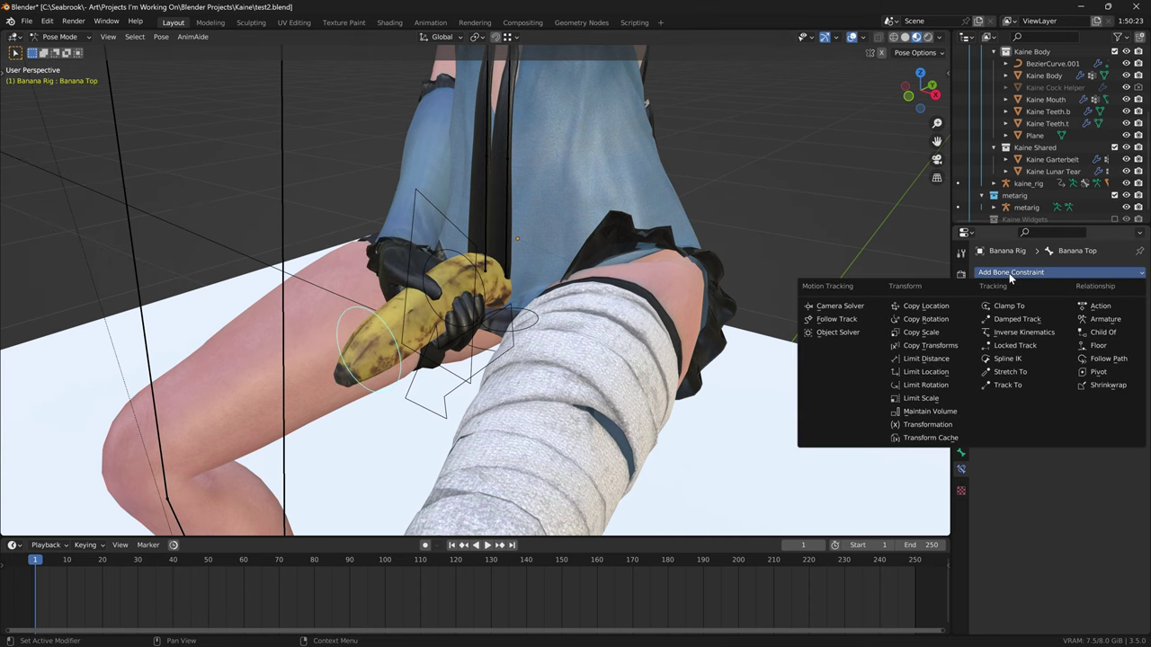
{"action": "left_click", "coordinate": [1093, 332]}
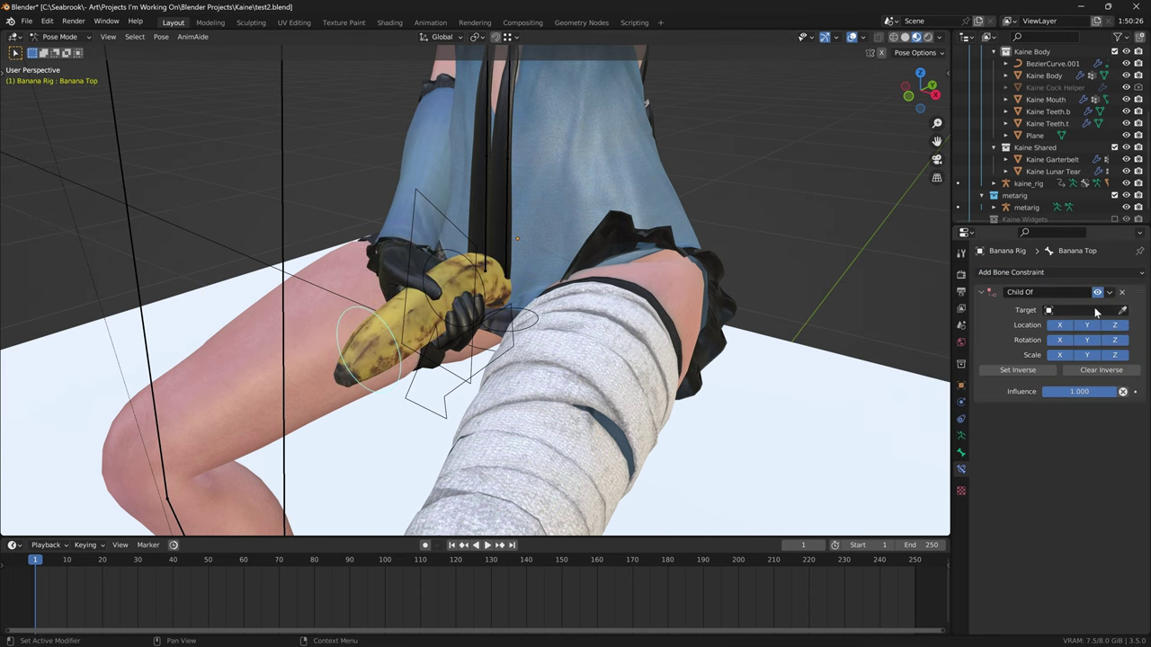
{"action": "left_click", "coordinate": [1096, 311]}
{"action": "type", "text": "ka"}
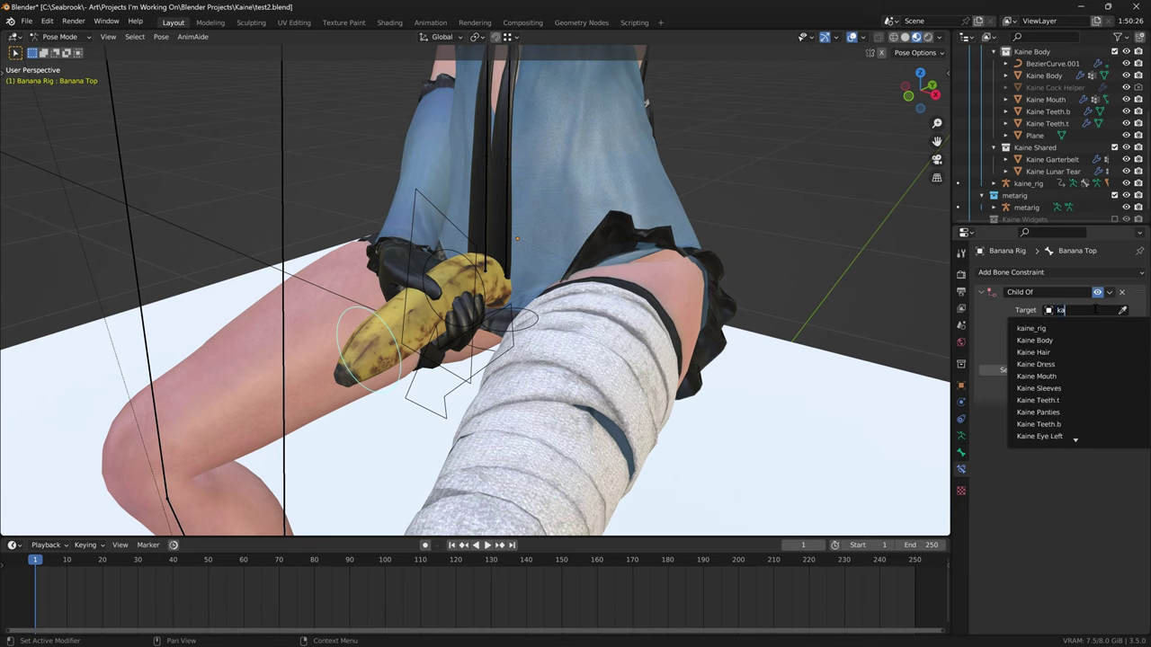
{"action": "type", "text": "ine"}
{"action": "left_click", "coordinate": [1061, 329]}
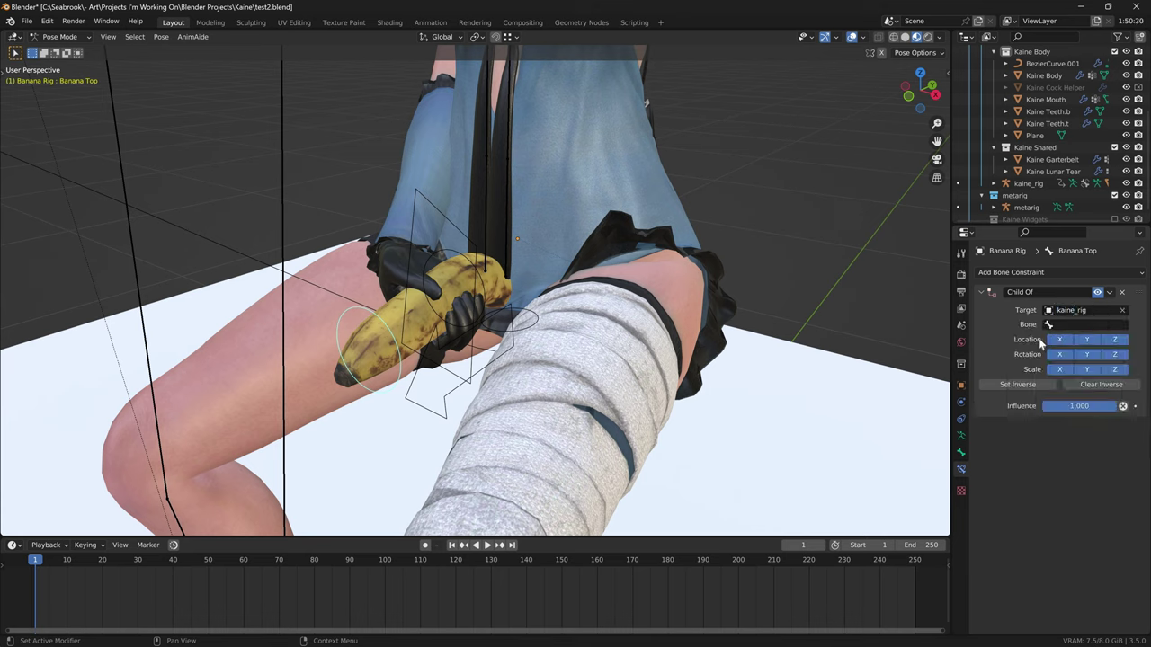
{"action": "left_click", "coordinate": [1065, 325]}
{"action": "type", "text": "hand"}
{"action": "left_click", "coordinate": [1046, 378]}
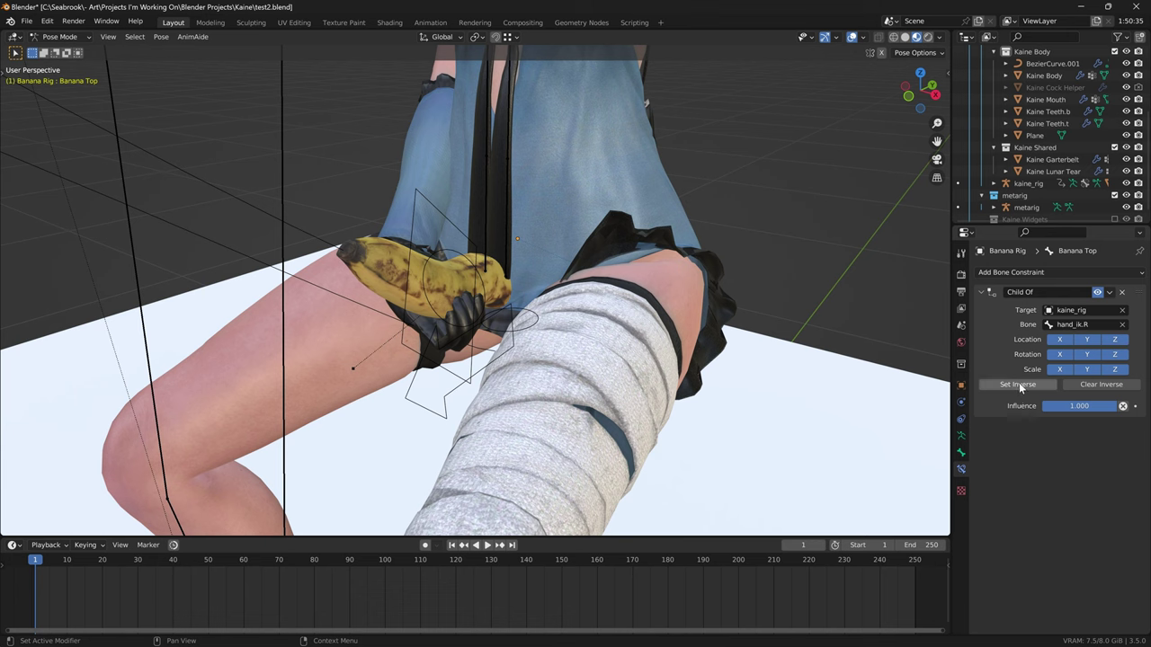
{"action": "left_click", "coordinate": [1022, 387]}
Constrain hand_ik.R with Child Of to Banana Rig's Banana Swing bone, using Set Inverse.
{"action": "left_click", "coordinate": [445, 225]}
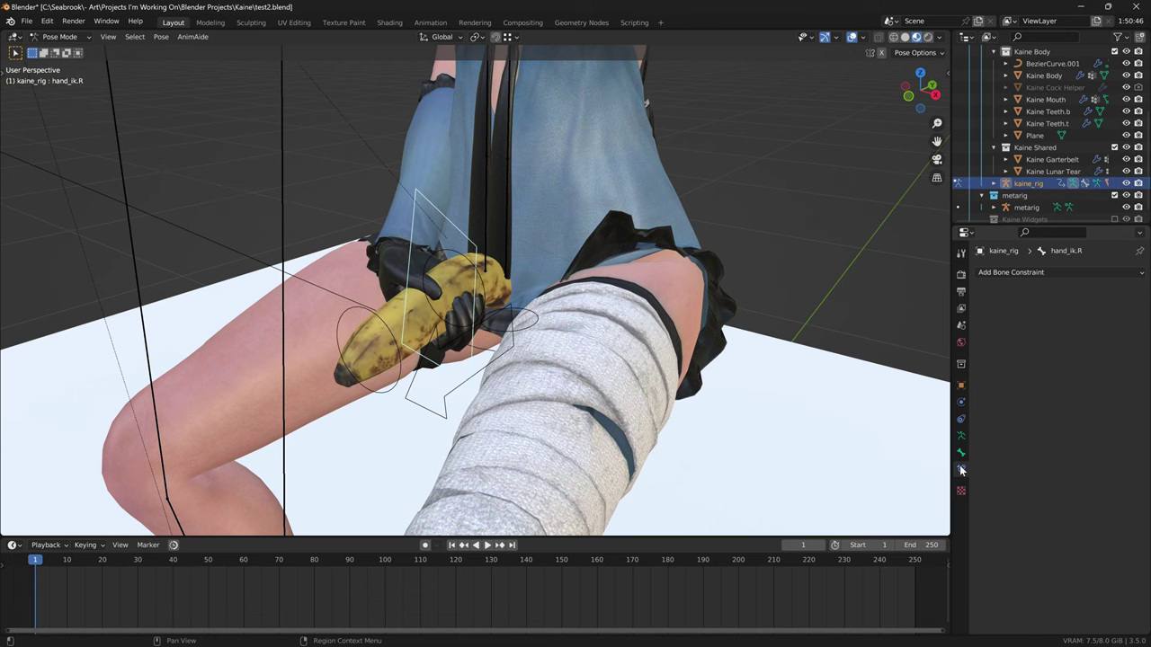
{"action": "left_click", "coordinate": [1011, 271]}
{"action": "left_click", "coordinate": [1099, 333]}
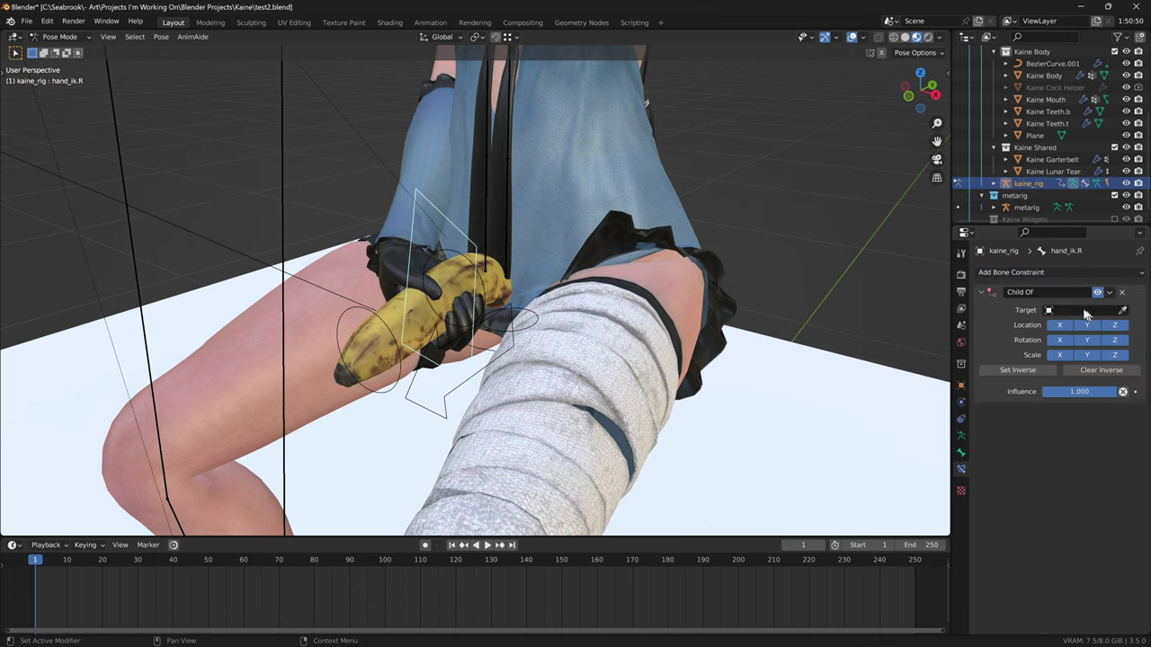
{"action": "left_click", "coordinate": [1078, 325]}
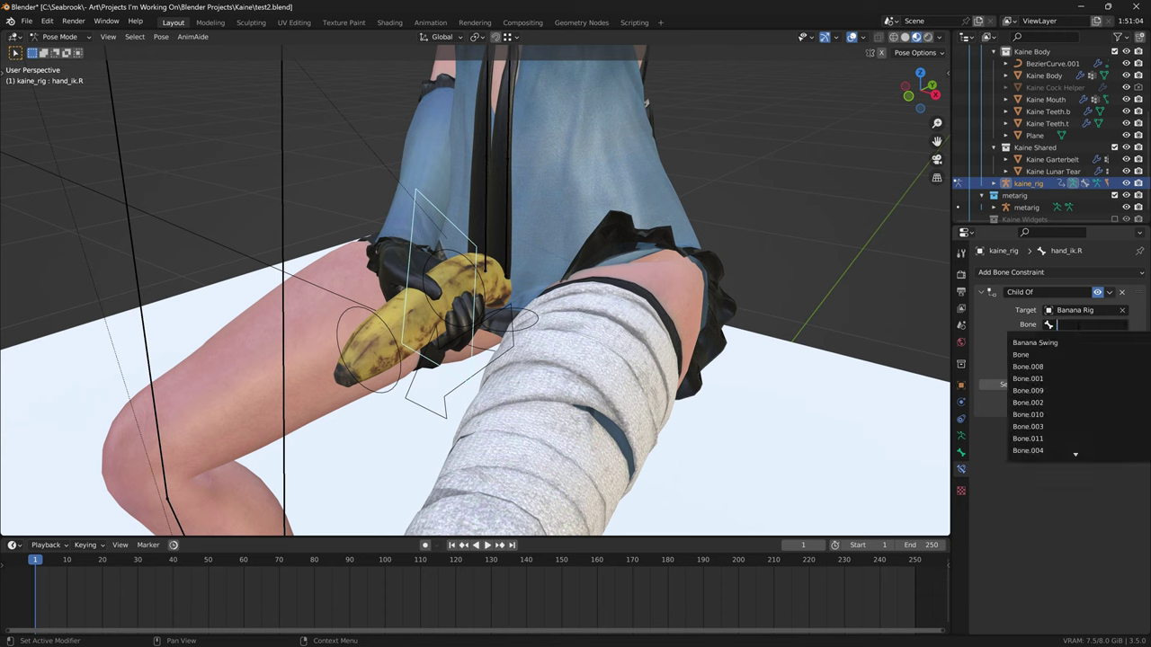
{"action": "type", "text": "swin"}
{"action": "key", "text": "Return"}
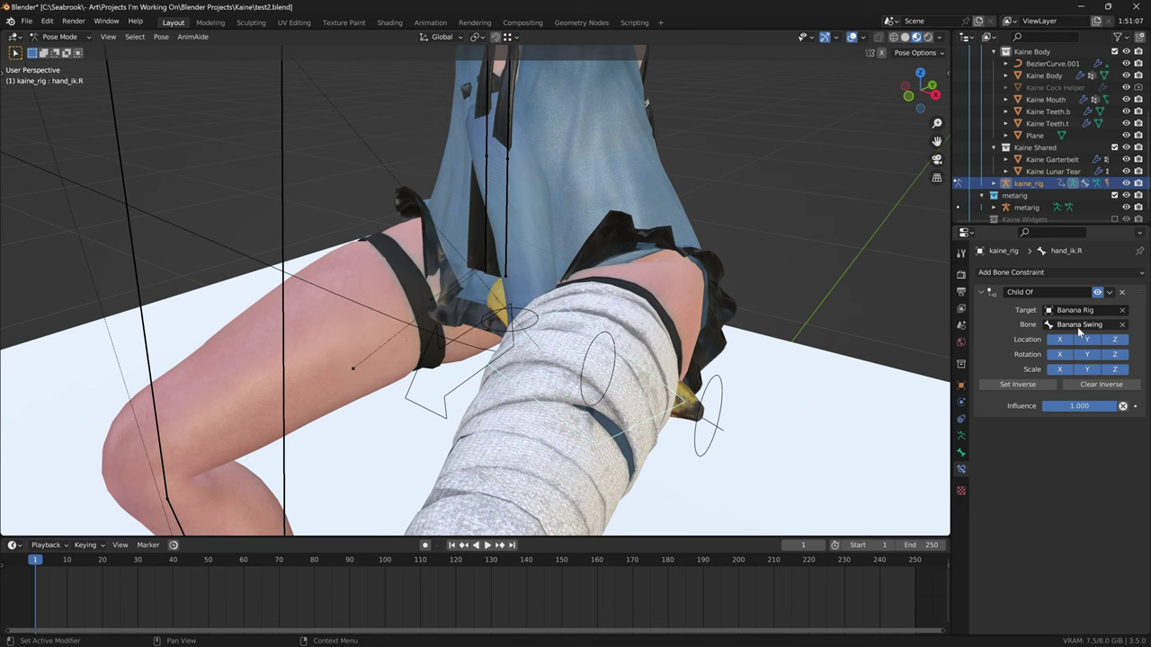
{"action": "left_click", "coordinate": [1029, 383]}
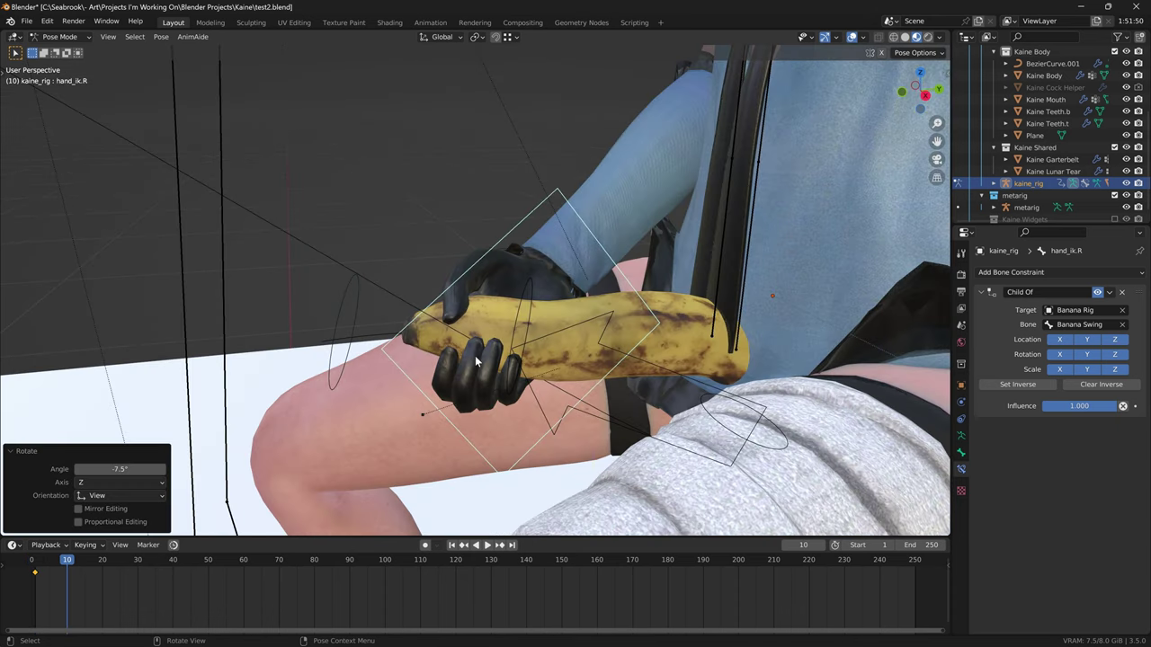
Key location and rotation, duplicate the key later in the timeline, and make the animation cyclic.
{"action": "key", "text": "i"}
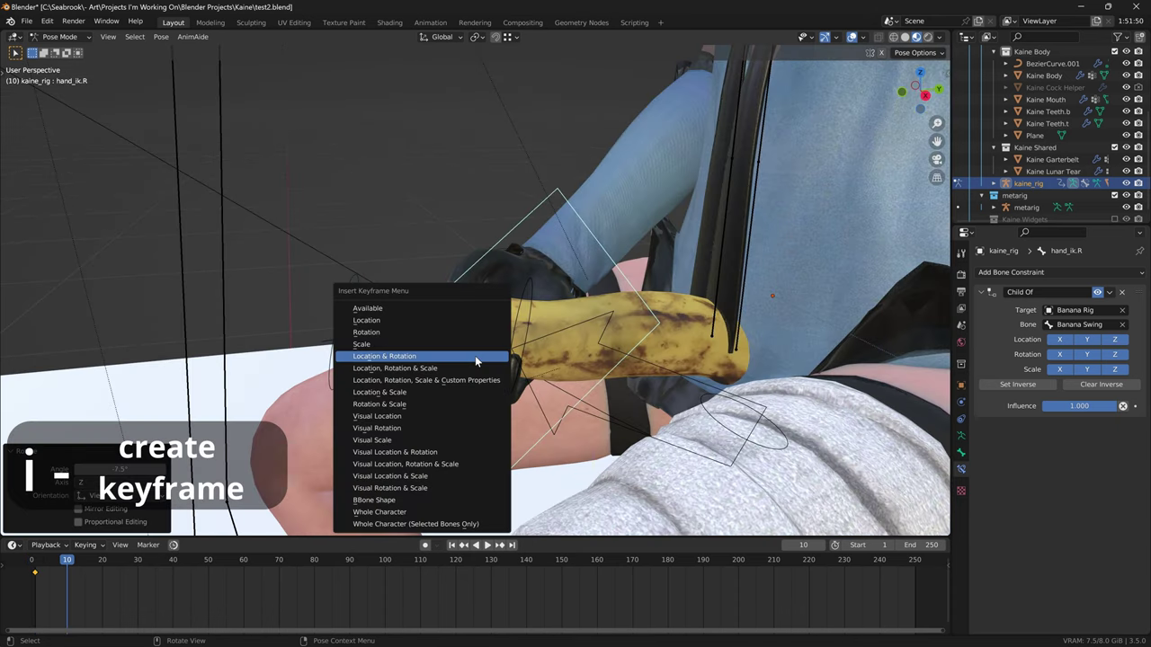
{"action": "left_click", "coordinate": [475, 356]}
{"action": "key", "text": "shift+d"}
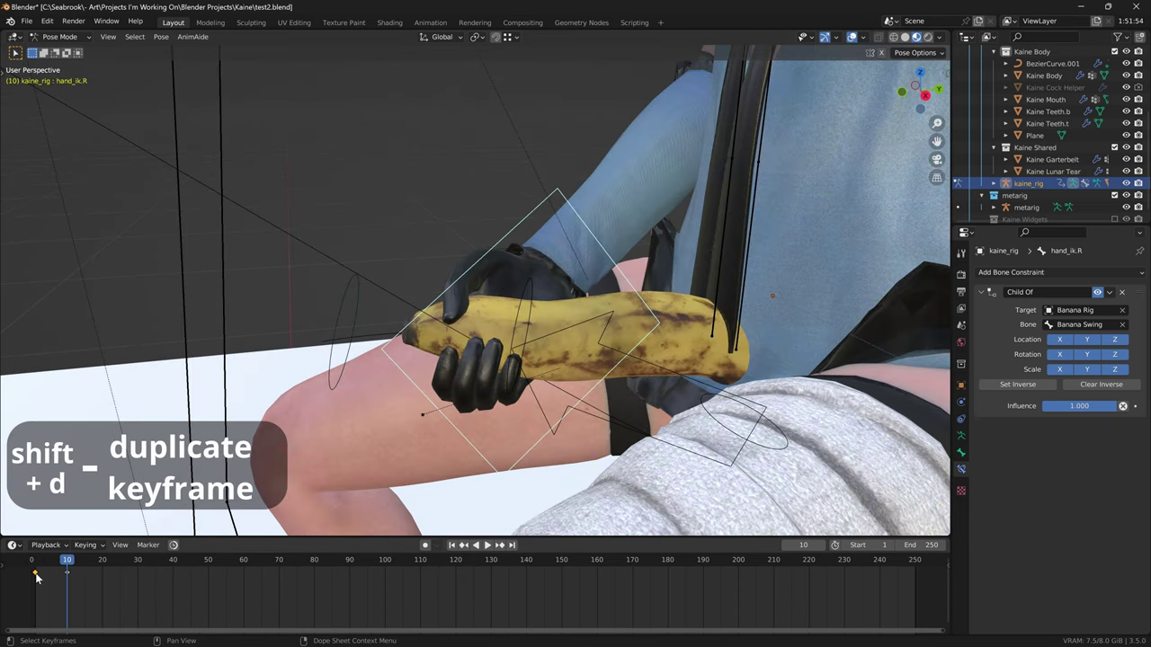
{"action": "left_click", "coordinate": [106, 586]}
{"action": "key", "text": "shift+e"}
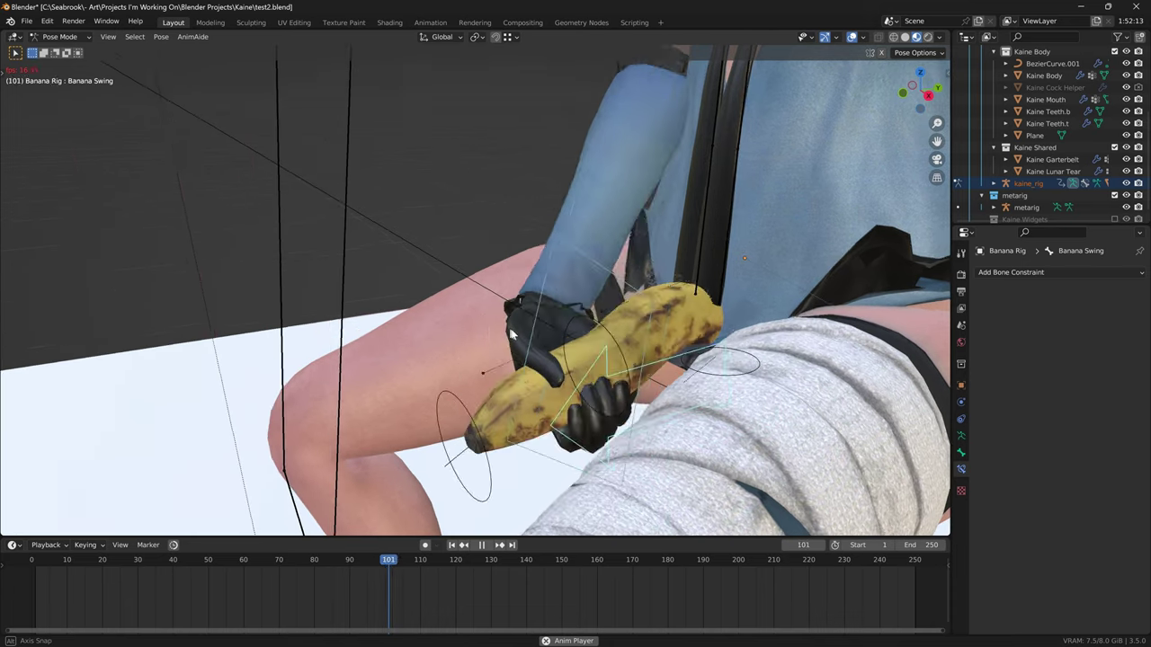
Key Banana Swing's location and rotation at frame 0.
{"action": "key", "text": "i"}
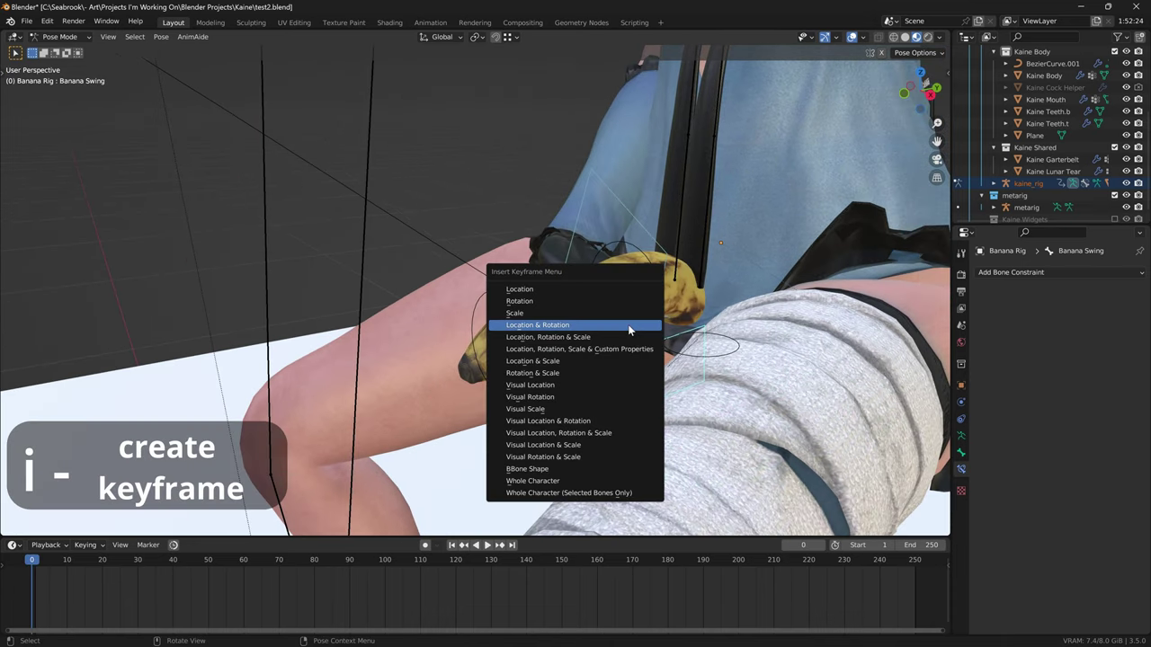
{"action": "left_click", "coordinate": [630, 325]}
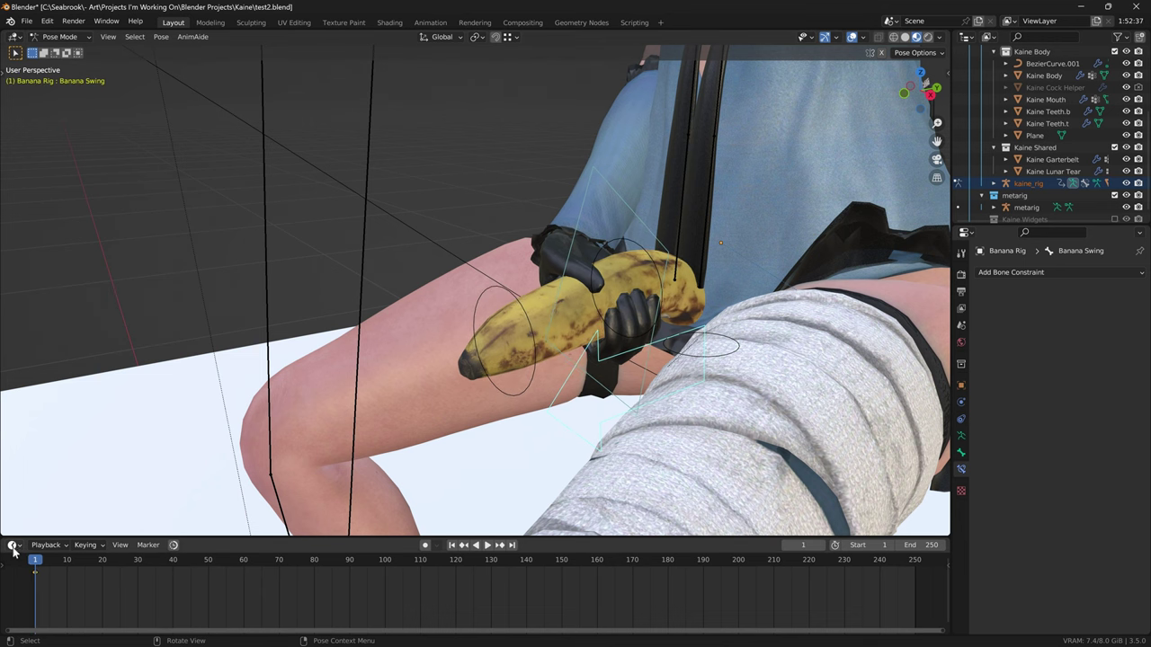
{"action": "left_click", "coordinate": [13, 544]}
Turn the timeline into an enlarged Graph Editor and add Noise at Scale 6.9 to X Quaternion Rotation.
{"action": "left_click", "coordinate": [178, 421]}
{"action": "left_click_drag", "start_coordinate": [116, 538], "coordinate": [116, 437]}
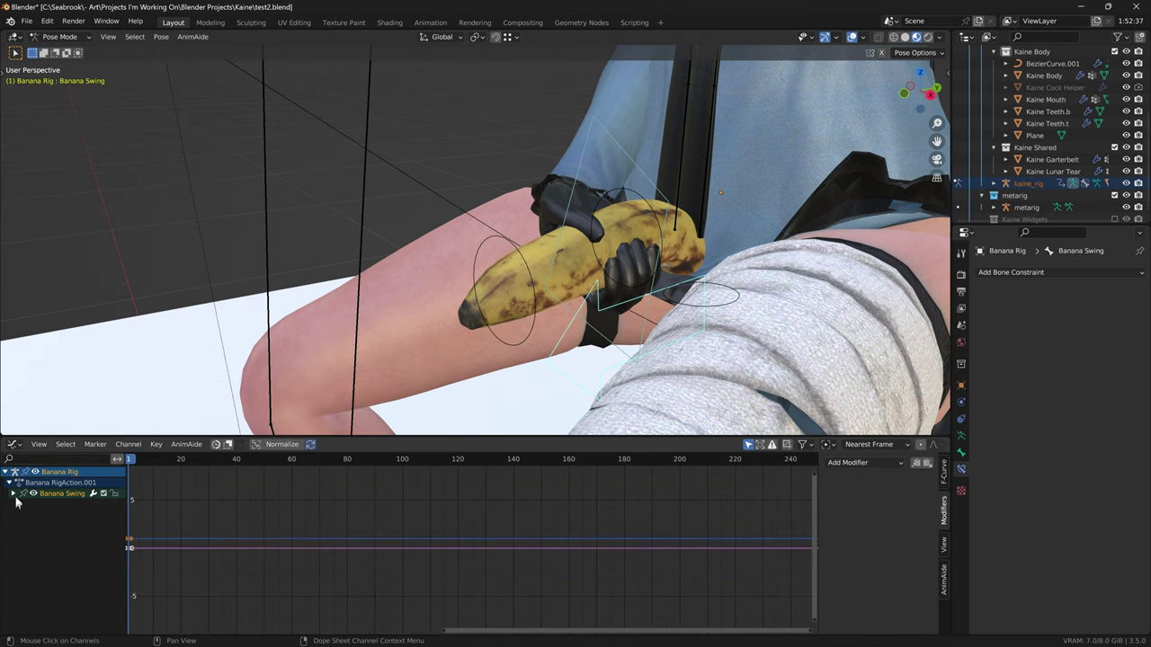
{"action": "key", "text": "ctrl+Tab"}
{"action": "left_click", "coordinate": [54, 548]}
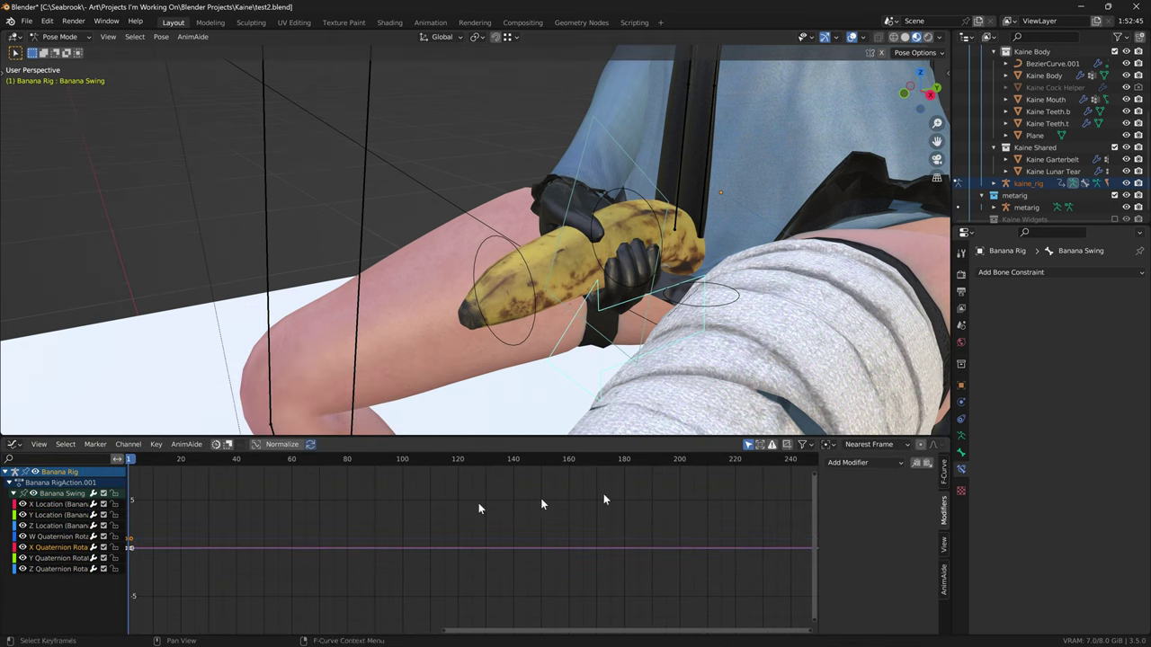
{"action": "left_click", "coordinate": [892, 463]}
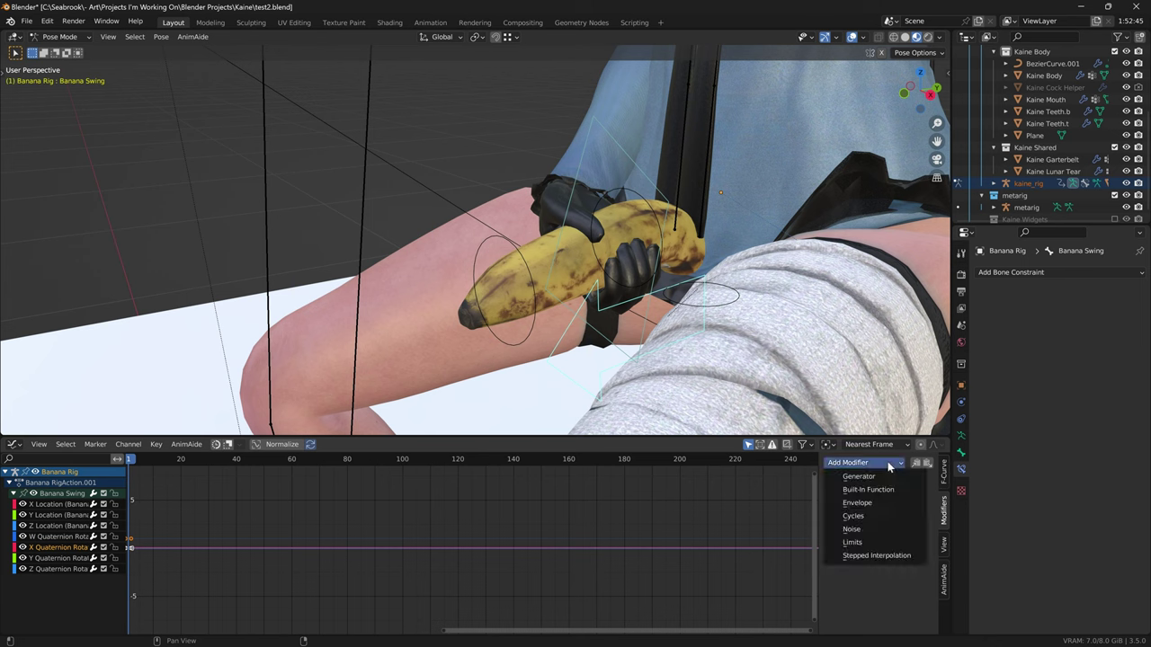
{"action": "left_click", "coordinate": [850, 529]}
{"action": "left_click_drag", "start_coordinate": [899, 515], "coordinate": [980, 515]}
Add a default Noise modifier to the Y Quaternion Rotation curve.
{"action": "left_click", "coordinate": [54, 558]}
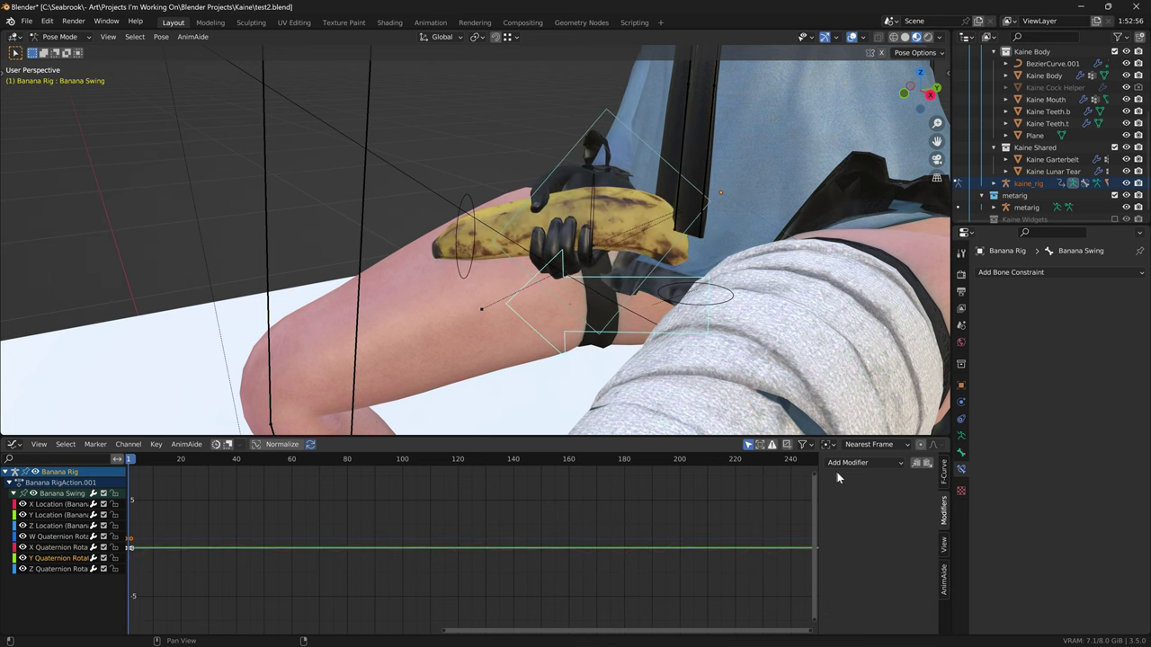
{"action": "left_click", "coordinate": [839, 465]}
{"action": "left_click", "coordinate": [851, 529]}
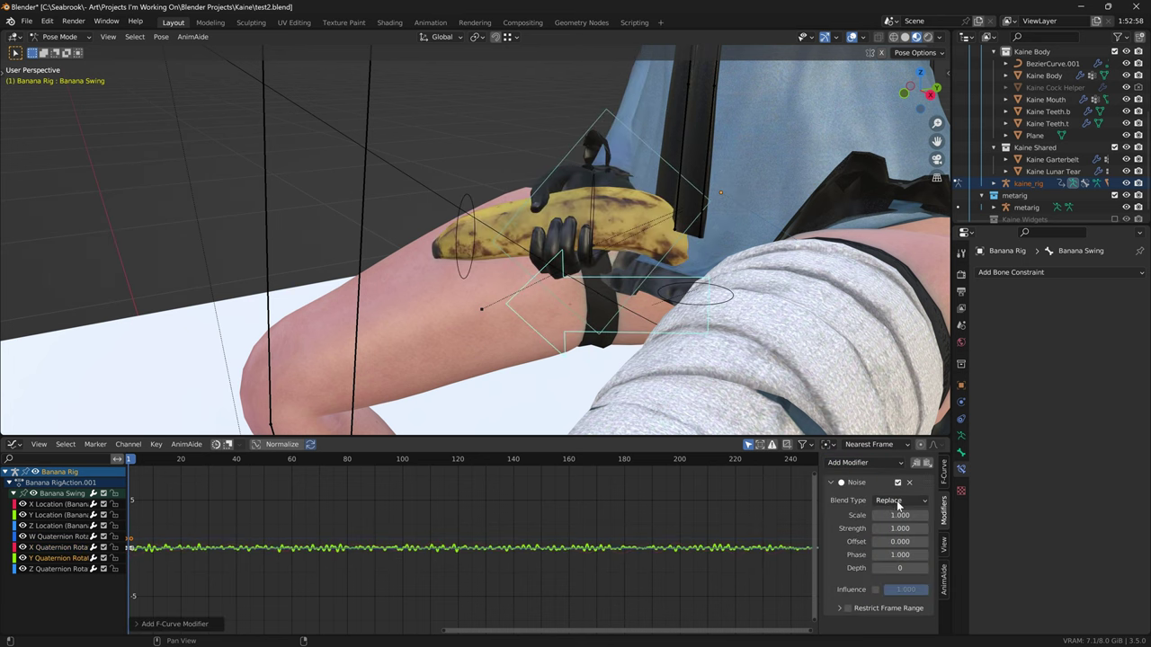